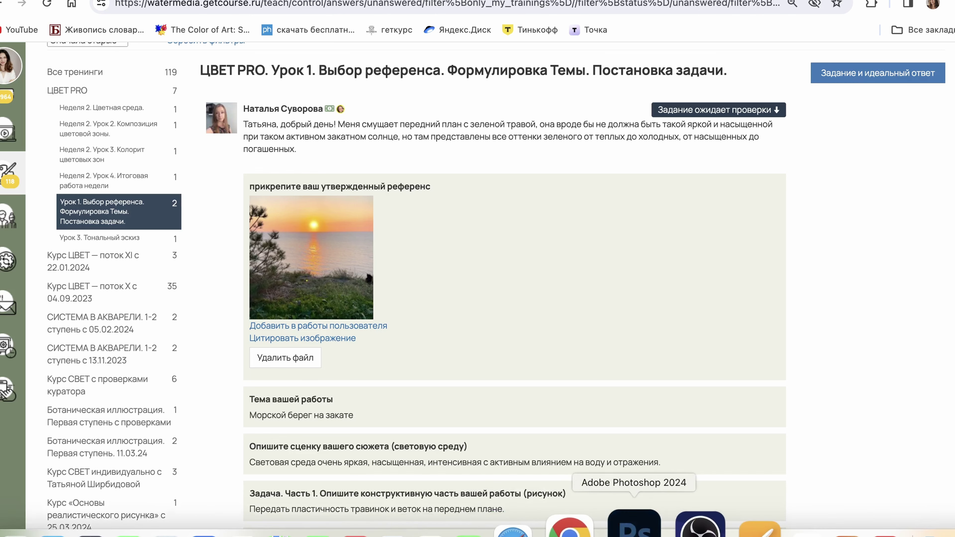
- Switch to Adobe Photoshop and add a new empty layer above the sunset photo
{"action": "left_click", "coordinate": [790, 525]}
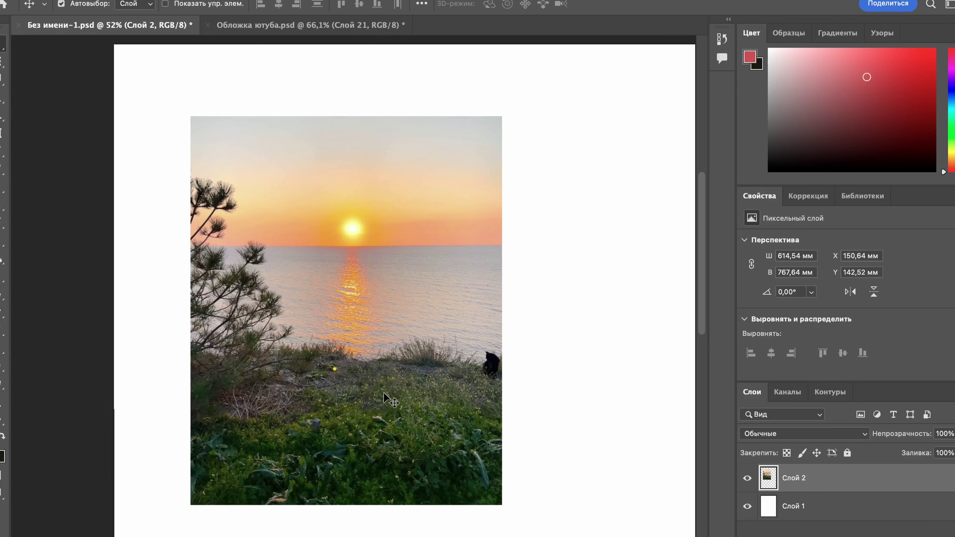
{"action": "scroll", "coordinate": [383, 392], "scroll_direction": "up", "scroll_amount": 5}
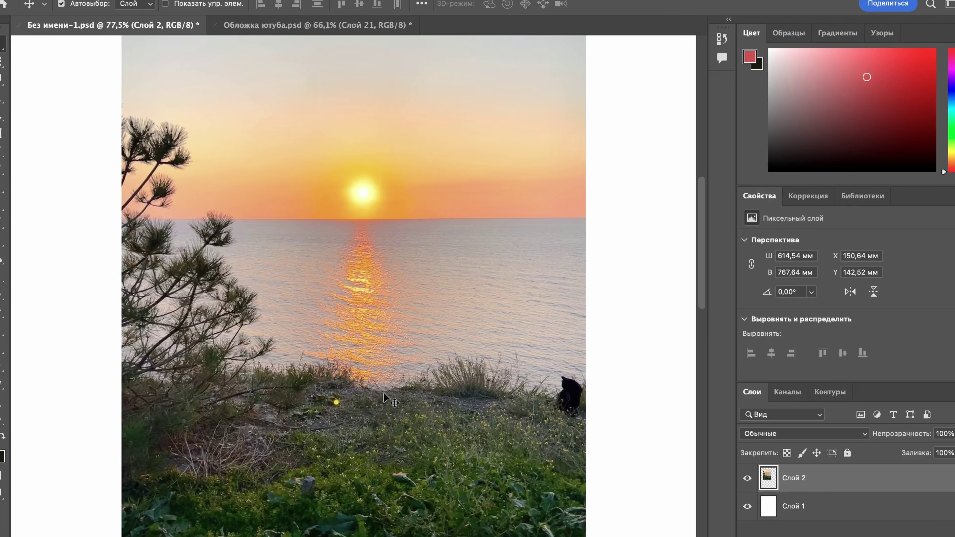
{"action": "scroll", "coordinate": [384, 392], "scroll_direction": "left", "scroll_amount": 1}
{"action": "scroll", "coordinate": [384, 392], "scroll_direction": "down", "scroll_amount": 1}
{"action": "scroll", "coordinate": [381, 394], "scroll_direction": "down", "scroll_amount": 1}
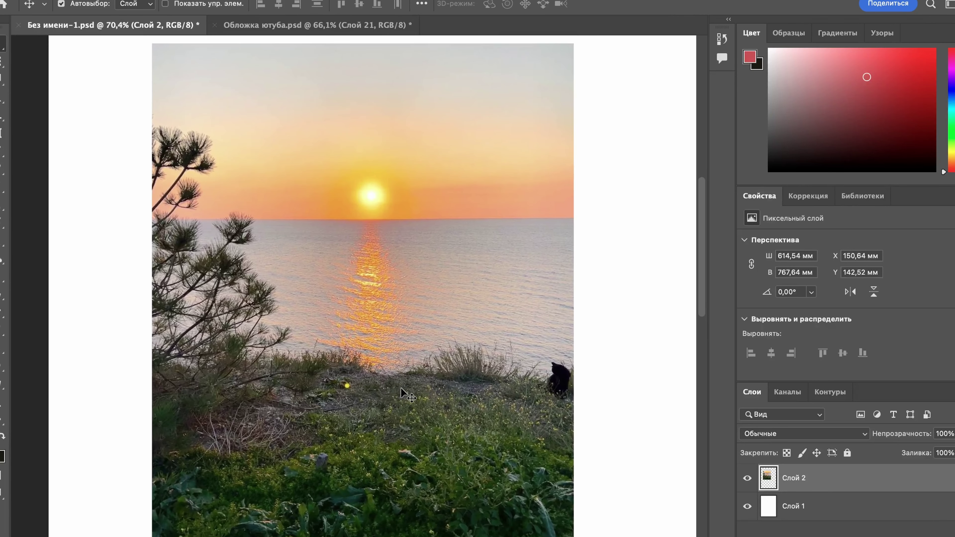
{"action": "scroll", "coordinate": [401, 387], "scroll_direction": "down", "scroll_amount": 2}
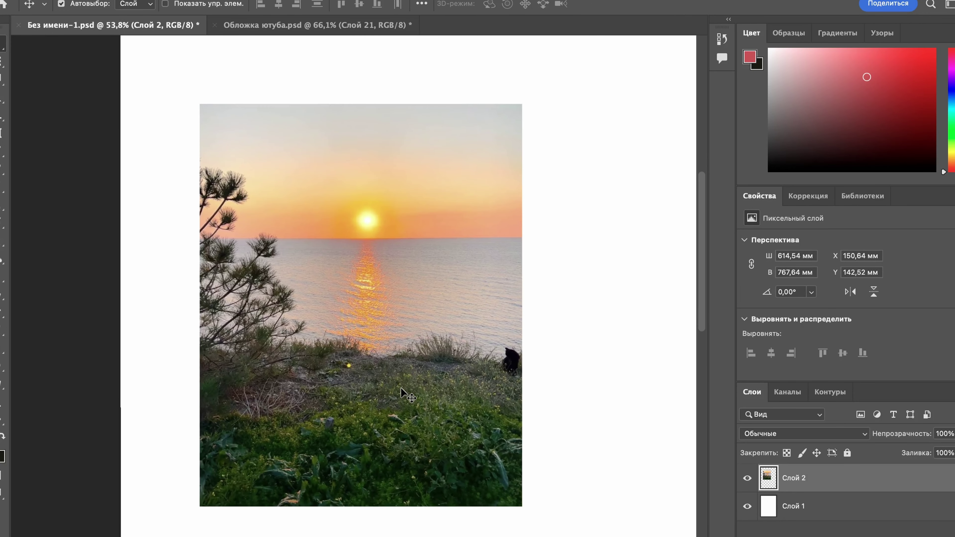
{"action": "key", "text": "r"}
{"action": "left_click", "coordinate": [401, 387]}
{"action": "key", "text": "ctrl+shift+alt+n"}
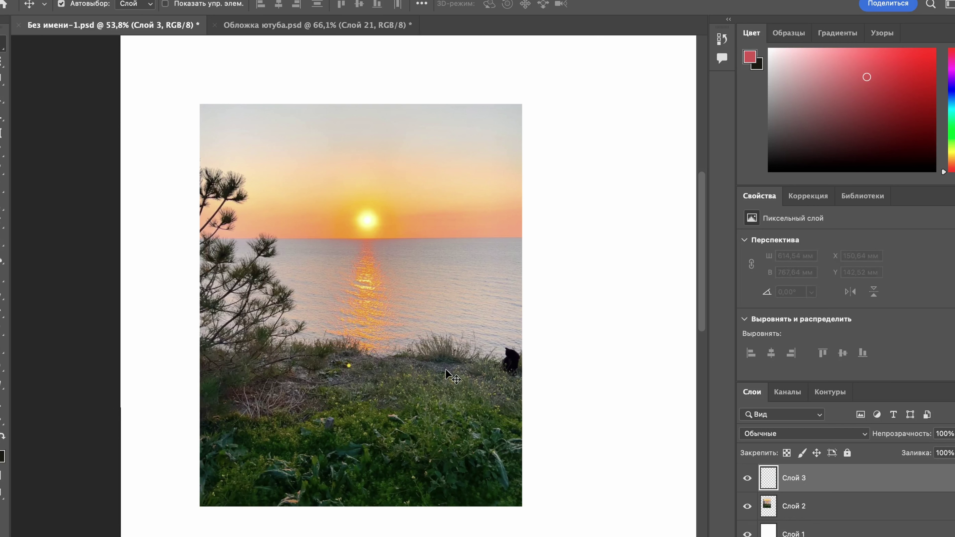
- With the Brush, draw a red check mark on the photo's lower right corner and write "1)" and "2)" beside the photo
{"action": "left_click", "coordinate": [1, 193]}
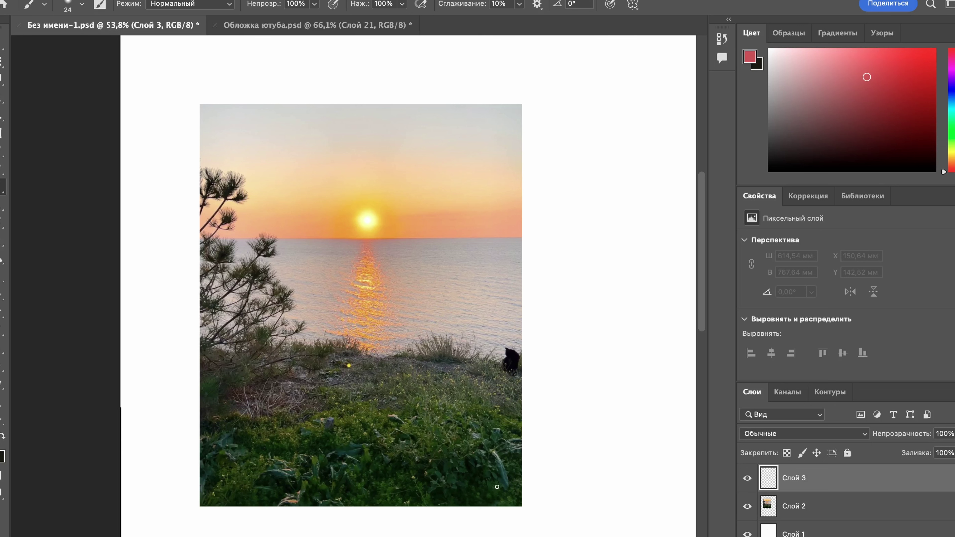
{"action": "mouse_move", "coordinate": [498, 487]}
{"action": "left_mouse_down"}
{"action": "mouse_move", "coordinate": [503, 499]}
{"action": "mouse_move", "coordinate": [516, 472]}
{"action": "left_mouse_up"}
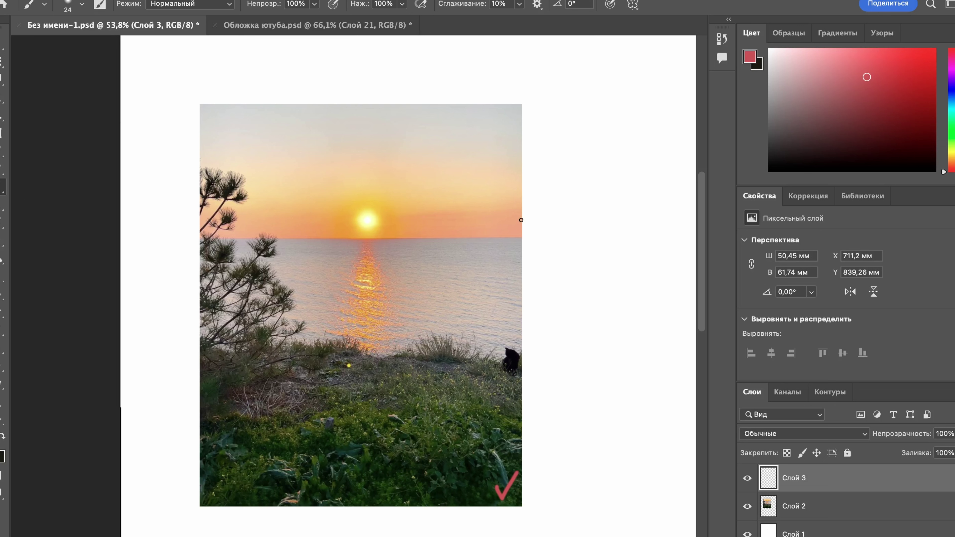
{"action": "mouse_move", "coordinate": [543, 148]}
{"action": "left_mouse_down"}
{"action": "mouse_move", "coordinate": [550, 132]}
{"action": "mouse_move", "coordinate": [548, 168]}
{"action": "left_mouse_up"}
{"action": "left_click_drag", "start_coordinate": [559, 125], "coordinate": [550, 183]}
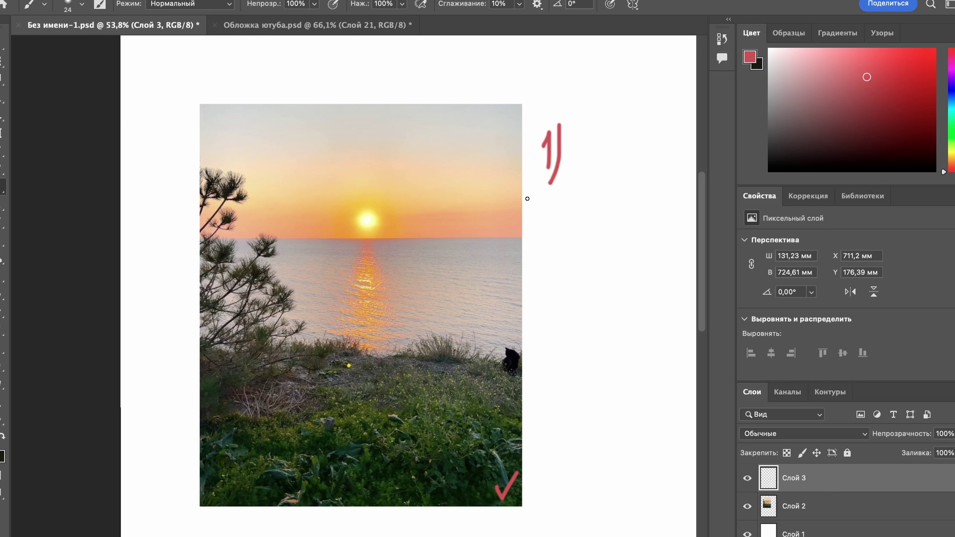
{"action": "mouse_move", "coordinate": [572, 155]}
{"action": "left_mouse_down"}
{"action": "mouse_move", "coordinate": [579, 176]}
{"action": "mouse_move", "coordinate": [569, 177]}
{"action": "mouse_move", "coordinate": [588, 172]}
{"action": "left_mouse_up"}
{"action": "left_click_drag", "start_coordinate": [596, 134], "coordinate": [582, 207]}
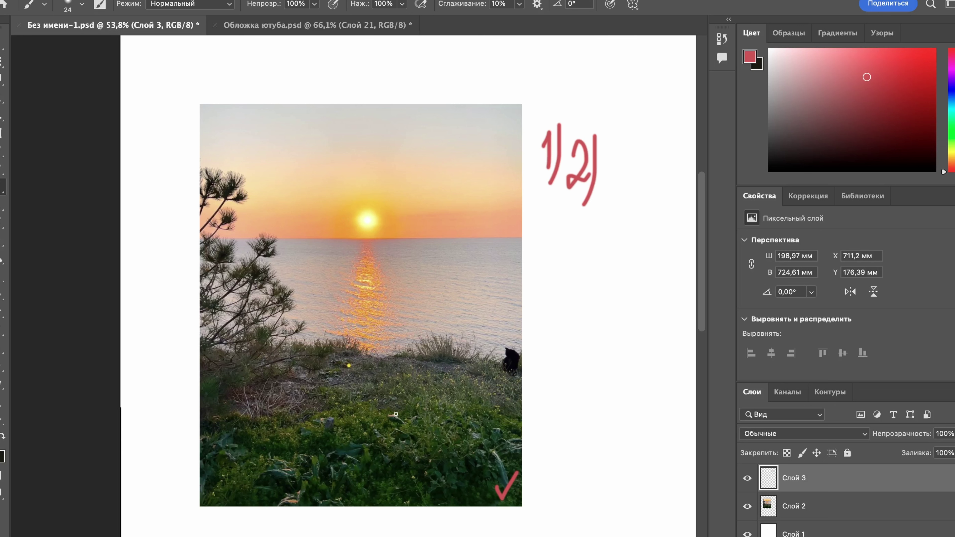
- Enlarge the brush to 73 px and paint a dark olive swatch sampled from the grass on the white area beneath the numbers
{"action": "left_click", "coordinate": [415, 394]}
{"action": "key", "text": "ctrl+z"}
{"action": "right_click", "coordinate": [564, 367]}
{"action": "left_click_drag", "start_coordinate": [649, 364], "coordinate": [671, 362]}
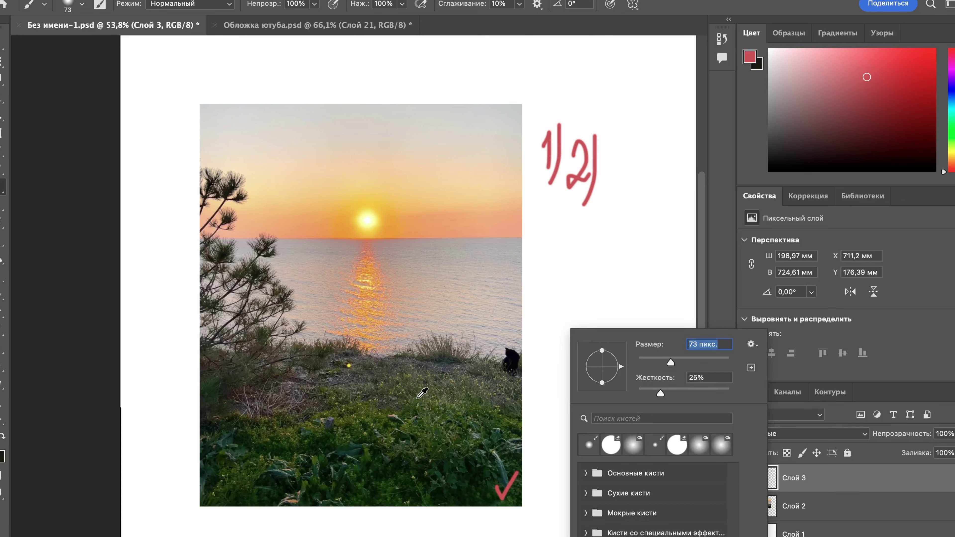
{"action": "left_click", "coordinate": [422, 394], "text": "alt"}
{"action": "left_click", "coordinate": [560, 246]}
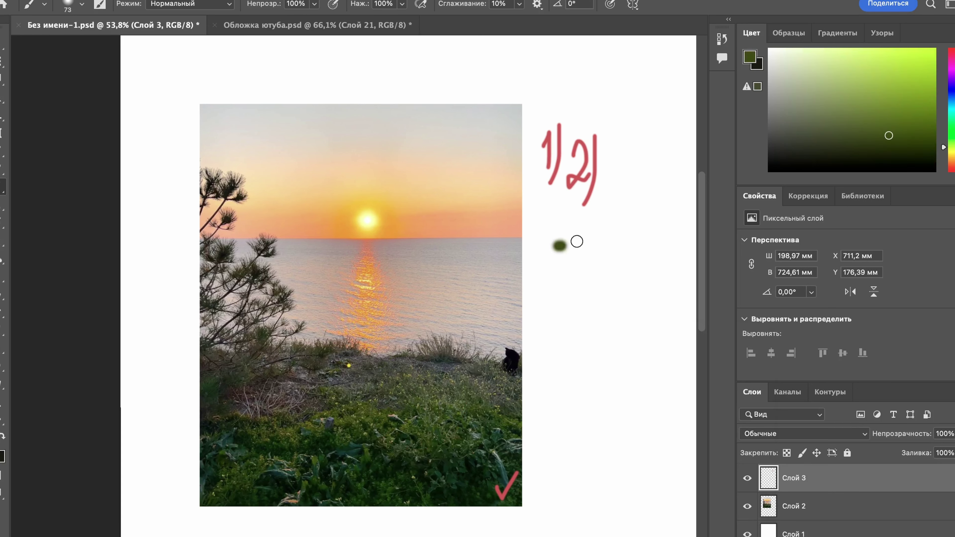
{"action": "mouse_move", "coordinate": [577, 241]}
{"action": "left_mouse_down"}
{"action": "mouse_move", "coordinate": [545, 257]}
{"action": "mouse_move", "coordinate": [598, 242]}
{"action": "mouse_move", "coordinate": [566, 258]}
{"action": "left_mouse_up"}
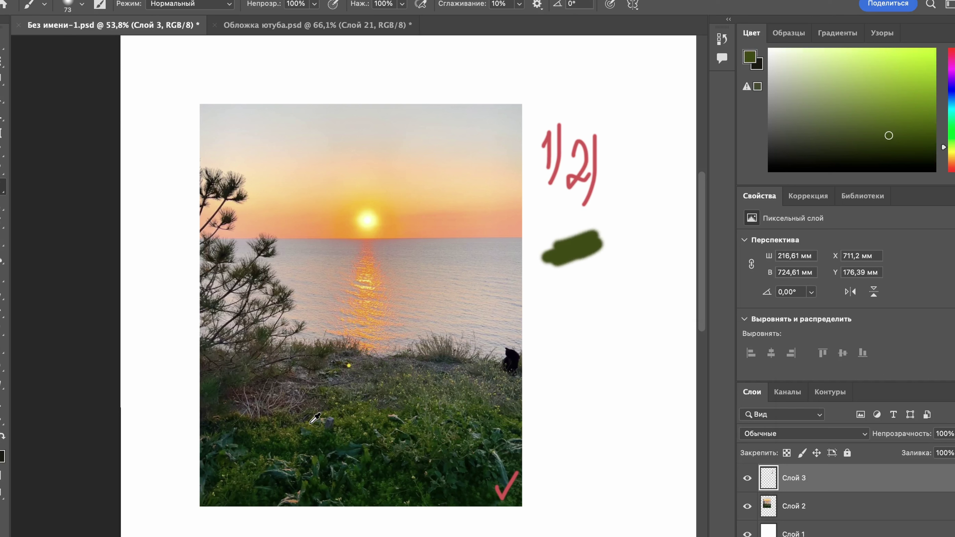
- Sample a lighter olive from the grass for a second swatch, and paint its fully saturated, bright yellow version beside it
{"action": "left_click", "coordinate": [315, 417], "text": "alt"}
{"action": "mouse_move", "coordinate": [602, 256]}
{"action": "left_mouse_down"}
{"action": "mouse_move", "coordinate": [617, 246]}
{"action": "mouse_move", "coordinate": [587, 258]}
{"action": "mouse_move", "coordinate": [626, 241]}
{"action": "mouse_move", "coordinate": [606, 274]}
{"action": "left_mouse_up"}
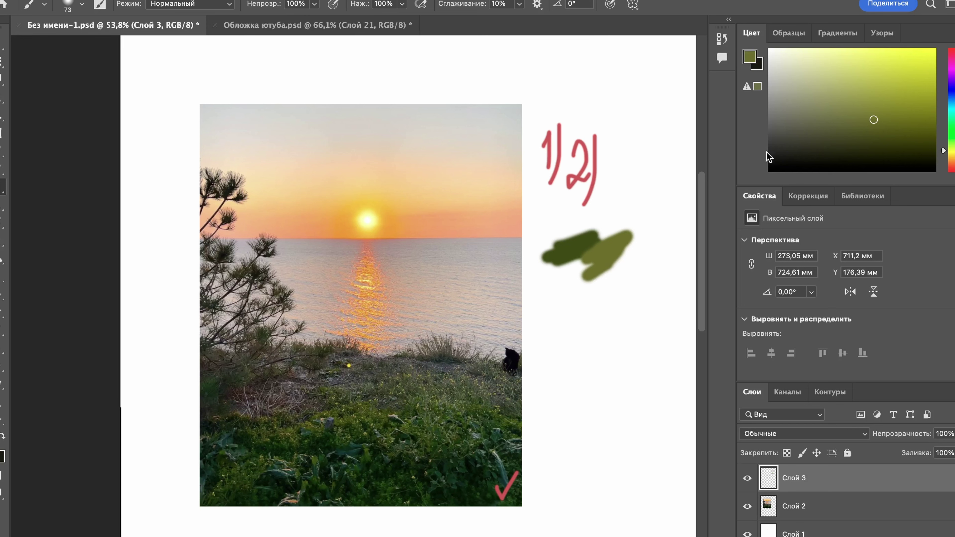
{"action": "left_click_drag", "start_coordinate": [923, 64], "coordinate": [935, 50]}
{"action": "mouse_move", "coordinate": [638, 239]}
{"action": "left_mouse_down"}
{"action": "mouse_move", "coordinate": [613, 266]}
{"action": "mouse_move", "coordinate": [647, 237]}
{"action": "mouse_move", "coordinate": [617, 277]}
{"action": "mouse_move", "coordinate": [662, 244]}
{"action": "left_mouse_up"}
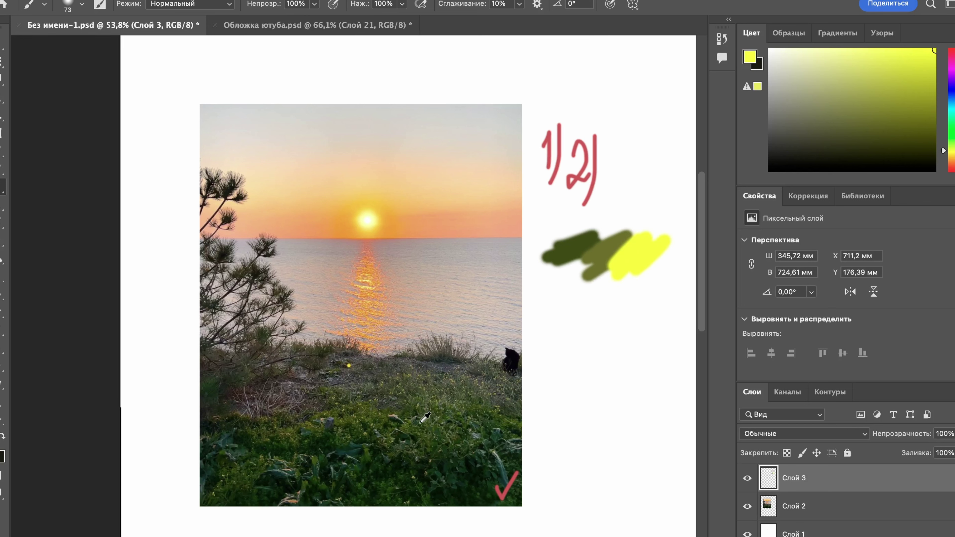
- Paint a dark green swatch sampled from the grass below the olive ones, with its fully saturated lime version beside it
{"action": "mouse_move", "coordinate": [416, 426]}
{"action": "left_mouse_down"}
{"action": "mouse_move", "coordinate": [439, 425]}
{"action": "mouse_move", "coordinate": [436, 414]}
{"action": "left_mouse_up"}
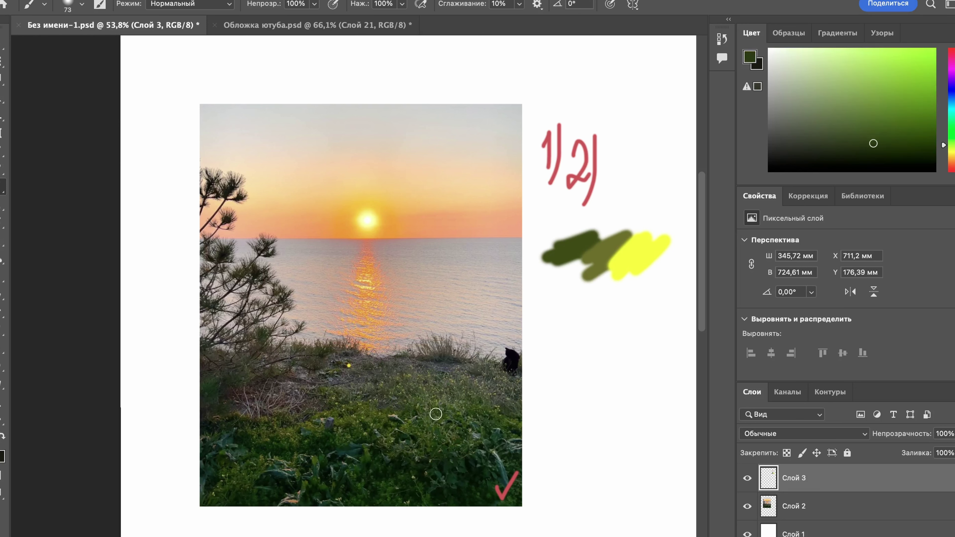
{"action": "mouse_move", "coordinate": [601, 279]}
{"action": "left_mouse_down"}
{"action": "mouse_move", "coordinate": [551, 339]}
{"action": "mouse_move", "coordinate": [587, 304]}
{"action": "mouse_move", "coordinate": [593, 311]}
{"action": "mouse_move", "coordinate": [567, 333]}
{"action": "left_mouse_up"}
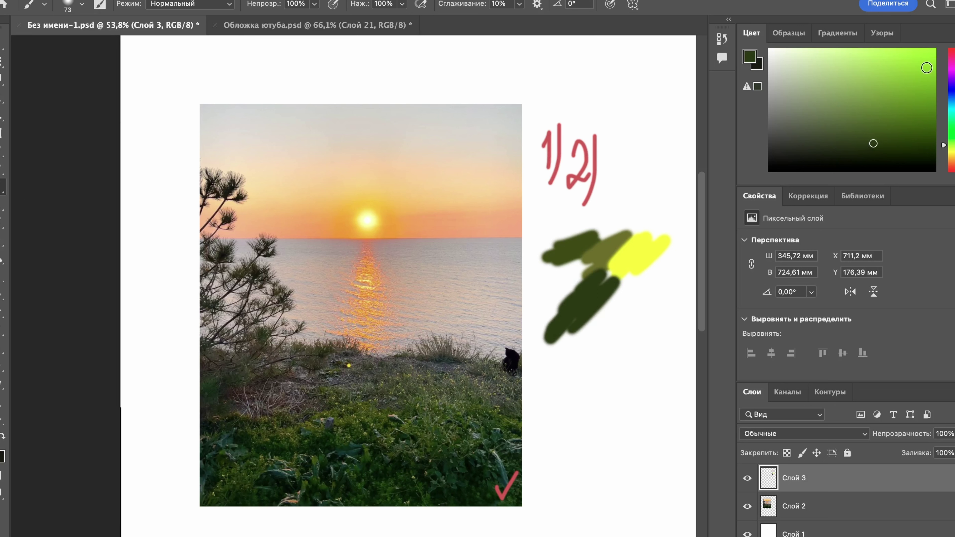
{"action": "left_click_drag", "start_coordinate": [927, 68], "coordinate": [932, 48]}
{"action": "mouse_move", "coordinate": [618, 294]}
{"action": "left_mouse_down"}
{"action": "mouse_move", "coordinate": [596, 317]}
{"action": "mouse_move", "coordinate": [650, 284]}
{"action": "mouse_move", "coordinate": [621, 320]}
{"action": "left_mouse_up"}
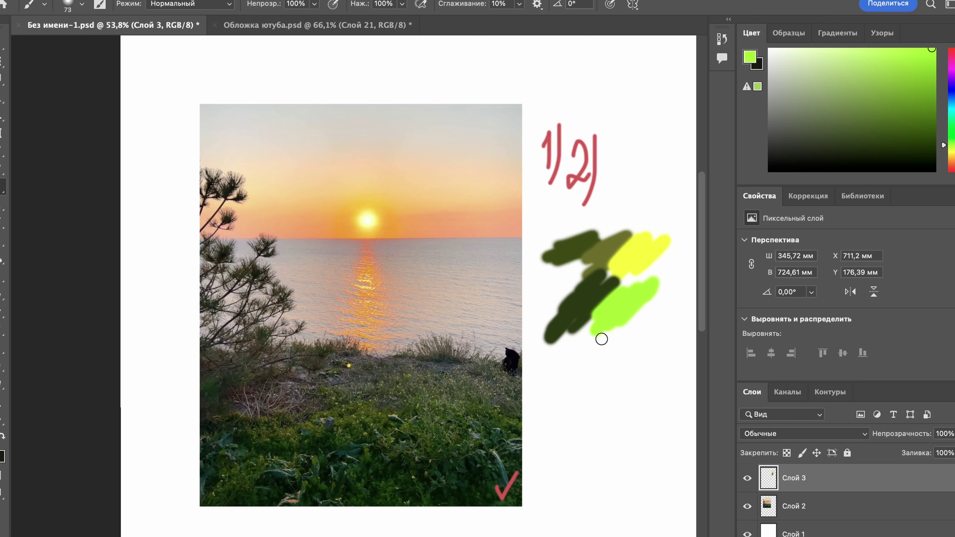
- Sample a deep green, a dark teal and a greyish green from the foreground grass and paint them as swatches down the column
{"action": "left_click", "coordinate": [407, 435], "text": "alt"}
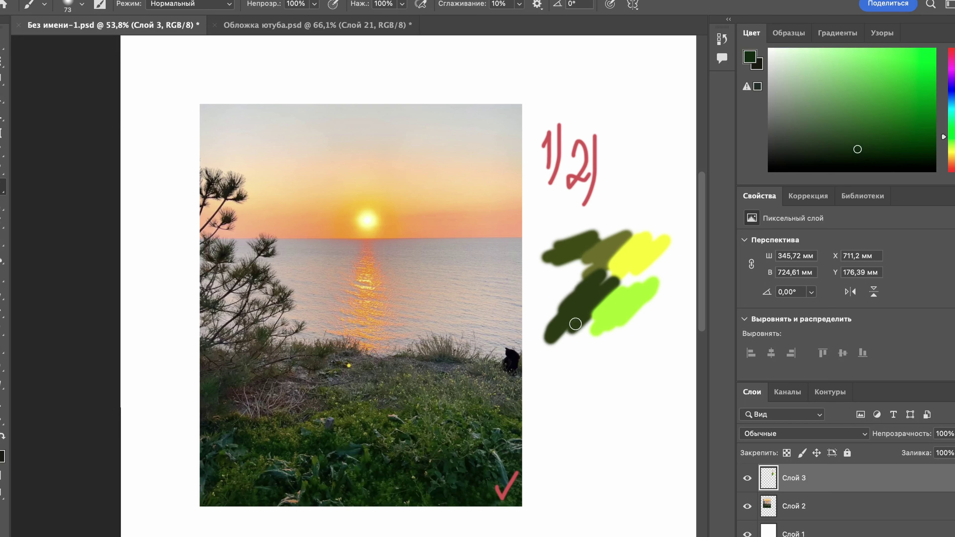
{"action": "mouse_move", "coordinate": [576, 324]}
{"action": "left_mouse_down"}
{"action": "mouse_move", "coordinate": [549, 341]}
{"action": "mouse_move", "coordinate": [587, 319]}
{"action": "mouse_move", "coordinate": [541, 359]}
{"action": "mouse_move", "coordinate": [556, 359]}
{"action": "mouse_move", "coordinate": [551, 373]}
{"action": "mouse_move", "coordinate": [578, 354]}
{"action": "mouse_move", "coordinate": [560, 366]}
{"action": "mouse_move", "coordinate": [550, 334]}
{"action": "mouse_move", "coordinate": [576, 285]}
{"action": "mouse_move", "coordinate": [542, 314]}
{"action": "left_mouse_up"}
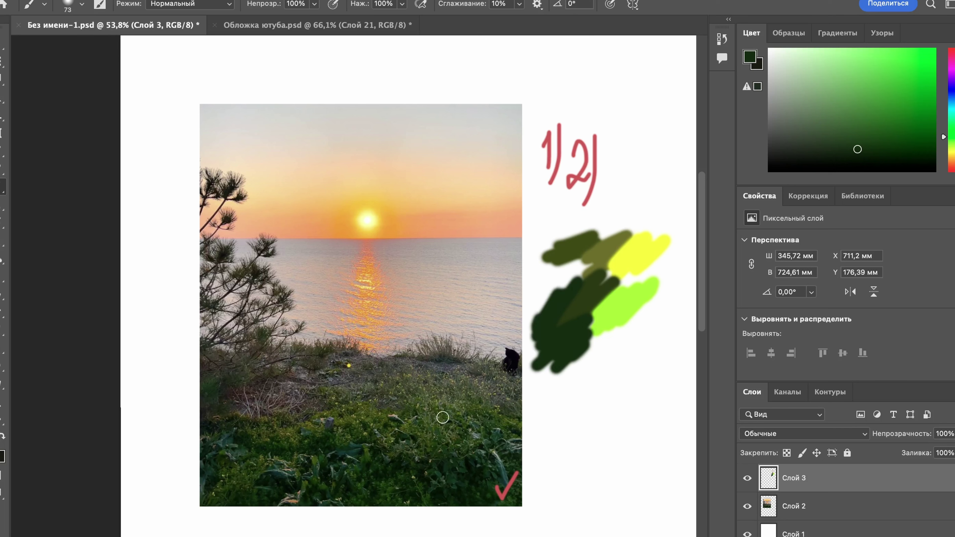
{"action": "left_click", "coordinate": [358, 446]}
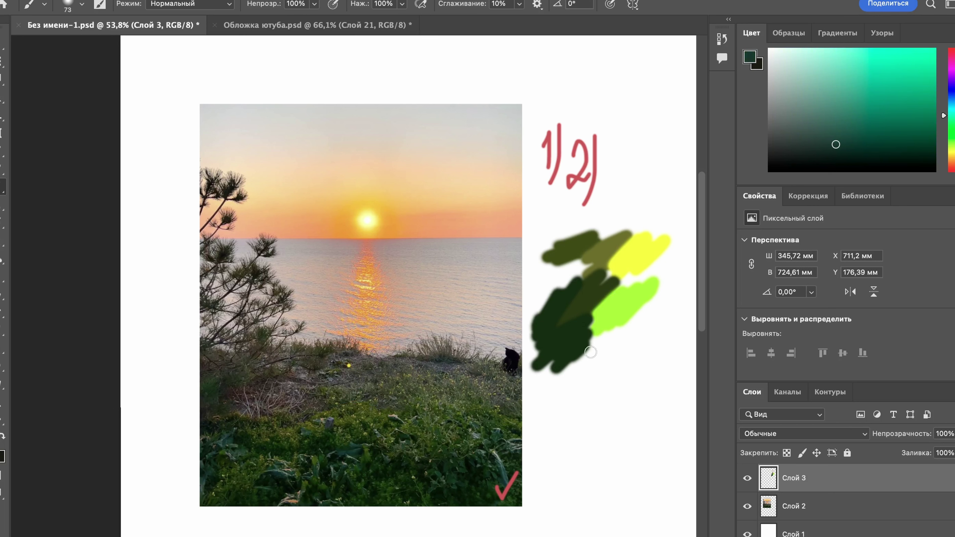
{"action": "mouse_move", "coordinate": [570, 371]}
{"action": "left_mouse_down"}
{"action": "mouse_move", "coordinate": [583, 355]}
{"action": "mouse_move", "coordinate": [563, 378]}
{"action": "mouse_move", "coordinate": [593, 356]}
{"action": "mouse_move", "coordinate": [583, 370]}
{"action": "mouse_move", "coordinate": [597, 371]}
{"action": "mouse_move", "coordinate": [567, 401]}
{"action": "left_mouse_up"}
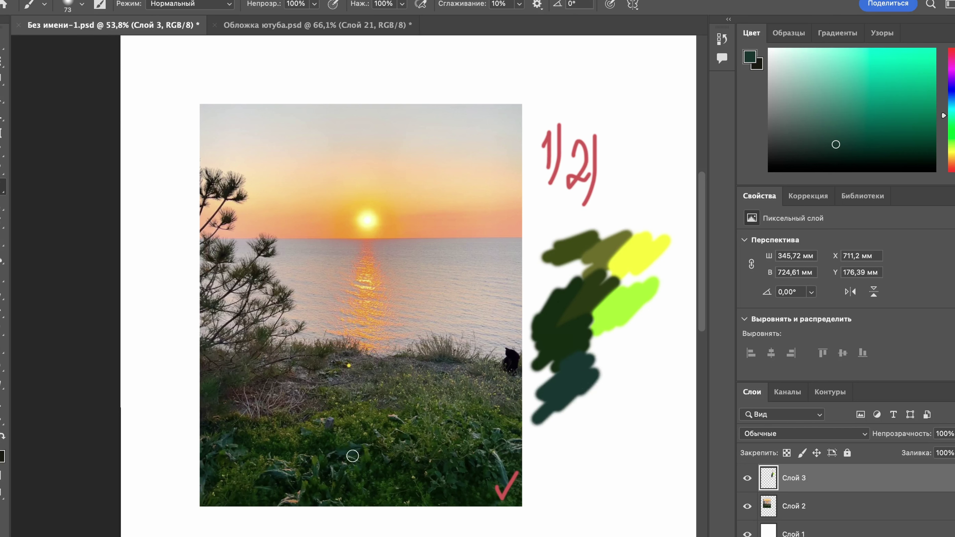
{"action": "left_click", "coordinate": [353, 443], "text": "alt"}
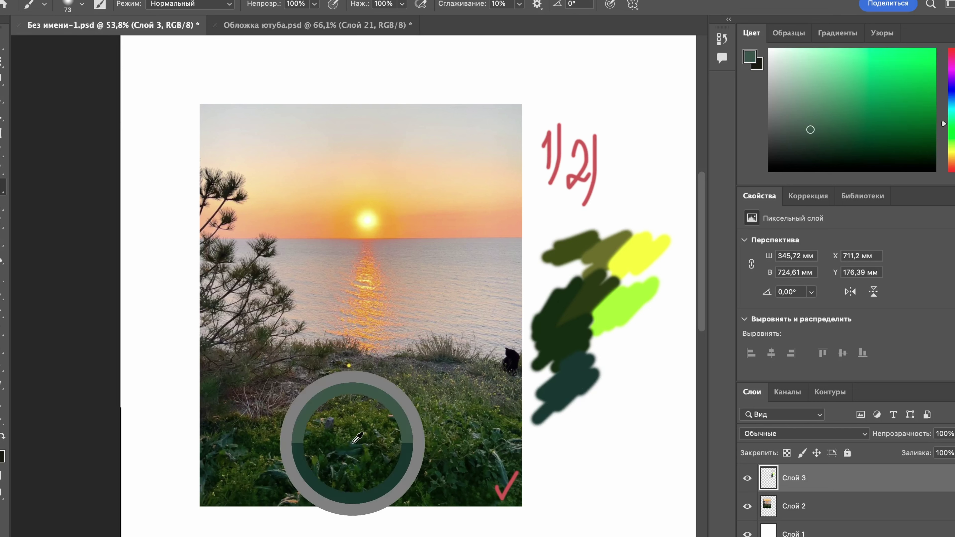
{"action": "mouse_move", "coordinate": [571, 398]}
{"action": "left_mouse_down"}
{"action": "mouse_move", "coordinate": [587, 399]}
{"action": "mouse_move", "coordinate": [561, 418]}
{"action": "mouse_move", "coordinate": [571, 416]}
{"action": "left_mouse_up"}
- Paint a bright turquoise swatch in the dark teal's hue at full saturation, and a darker saturated version overlapping it
{"action": "left_click", "coordinate": [570, 374], "text": "alt"}
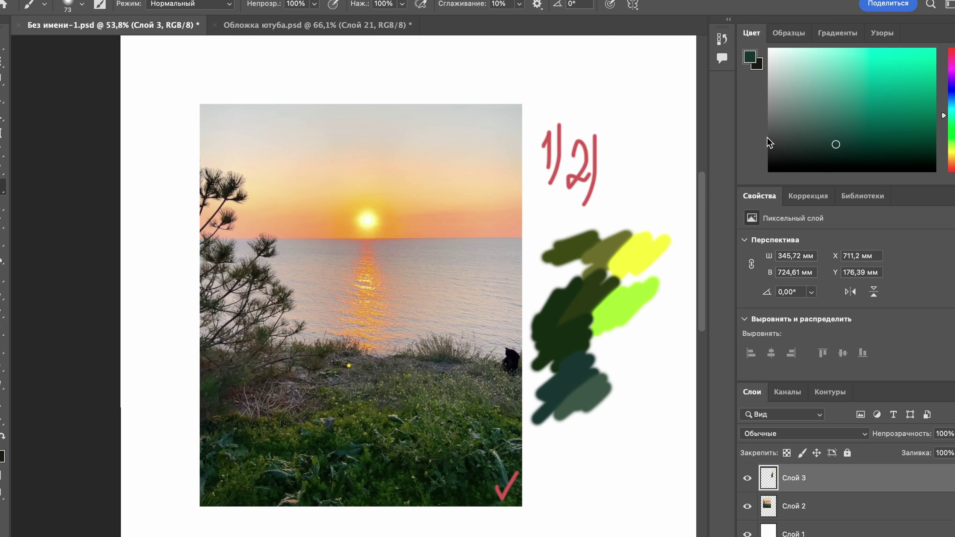
{"action": "left_click", "coordinate": [935, 49]}
{"action": "mouse_move", "coordinate": [583, 374]}
{"action": "left_mouse_down"}
{"action": "mouse_move", "coordinate": [627, 316]}
{"action": "mouse_move", "coordinate": [647, 313]}
{"action": "left_mouse_up"}
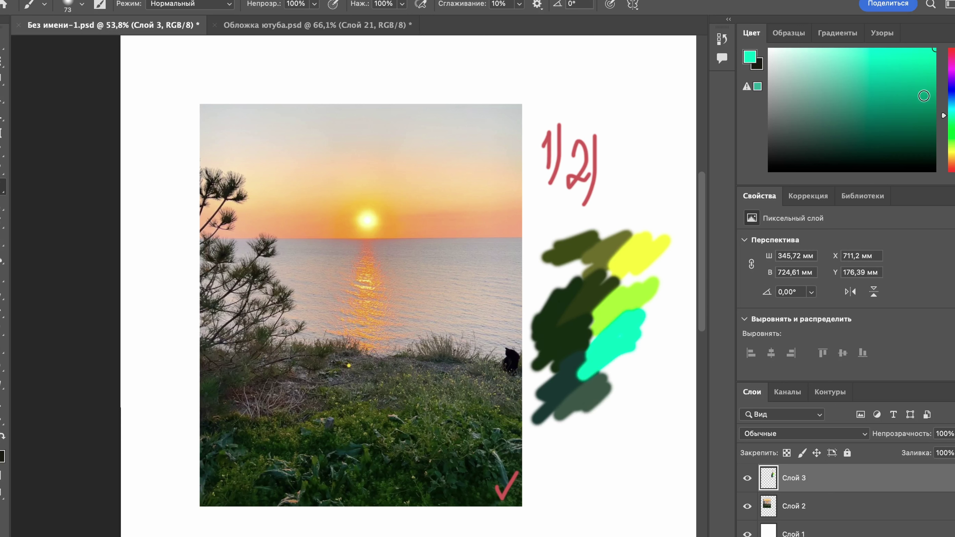
{"action": "left_click_drag", "start_coordinate": [925, 99], "coordinate": [947, 98]}
{"action": "mouse_move", "coordinate": [617, 349]}
{"action": "left_mouse_down"}
{"action": "mouse_move", "coordinate": [600, 363]}
{"action": "mouse_move", "coordinate": [652, 329]}
{"action": "mouse_move", "coordinate": [617, 376]}
{"action": "left_mouse_up"}
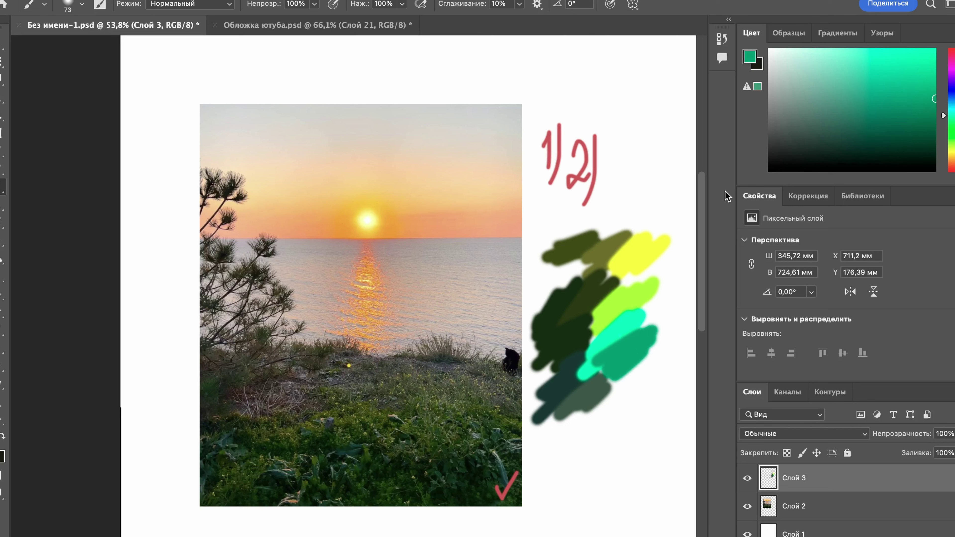
- Paint a darker saturated green swatch, based on the lime swatch's hue, next to the lime one
{"action": "left_click", "coordinate": [639, 292], "text": "alt"}
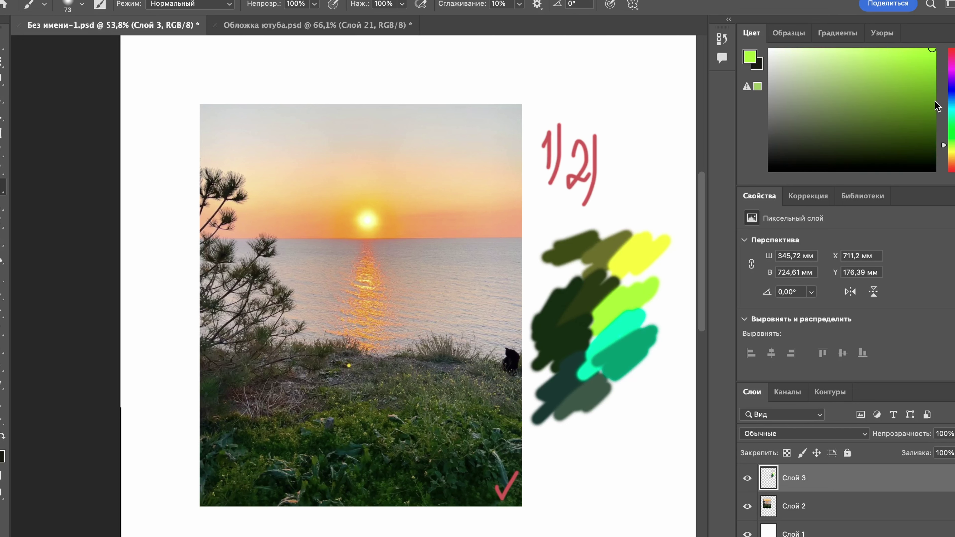
{"action": "left_click_drag", "start_coordinate": [922, 103], "coordinate": [940, 104]}
{"action": "mouse_move", "coordinate": [665, 278]}
{"action": "left_mouse_down"}
{"action": "mouse_move", "coordinate": [666, 298]}
{"action": "mouse_move", "coordinate": [680, 291]}
{"action": "mouse_move", "coordinate": [656, 317]}
{"action": "left_mouse_up"}
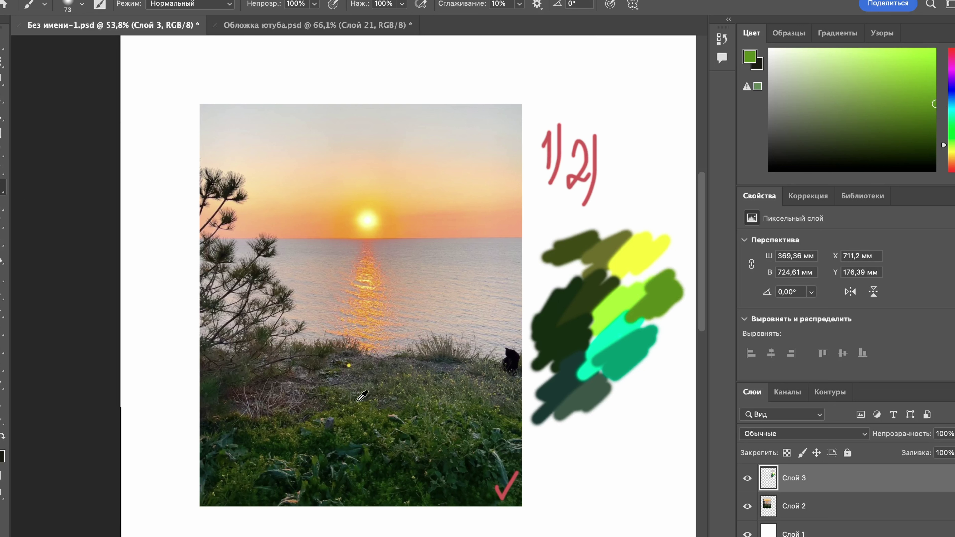
- Add dark olive, greyish green and dark green swatches sampled from the grass beneath the teal ones
{"action": "left_click", "coordinate": [370, 405], "text": "alt"}
{"action": "mouse_move", "coordinate": [565, 424]}
{"action": "left_mouse_down"}
{"action": "mouse_move", "coordinate": [594, 407]}
{"action": "mouse_move", "coordinate": [568, 418]}
{"action": "mouse_move", "coordinate": [536, 465]}
{"action": "mouse_move", "coordinate": [593, 433]}
{"action": "mouse_move", "coordinate": [572, 464]}
{"action": "left_mouse_up"}
{"action": "left_click", "coordinate": [455, 406], "text": "alt"}
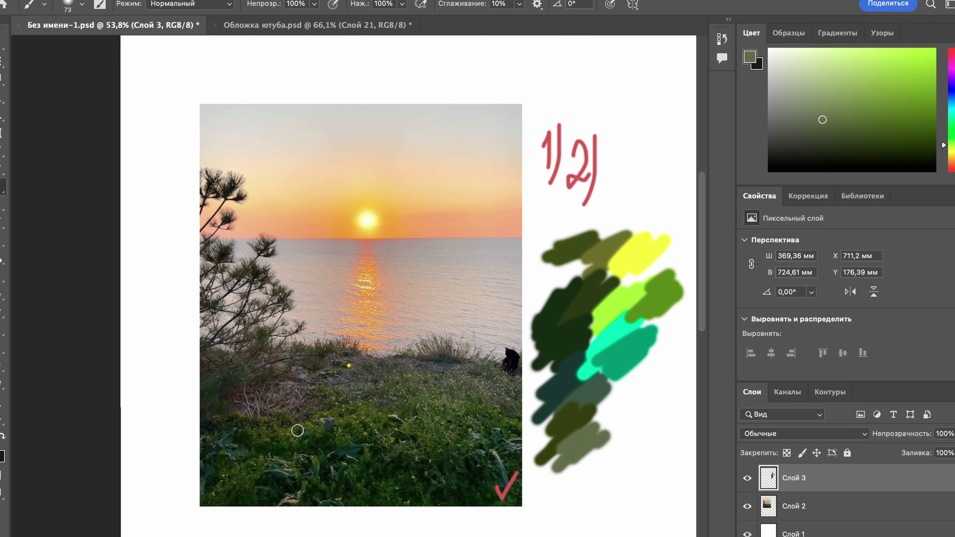
{"action": "left_click", "coordinate": [286, 443], "text": "alt"}
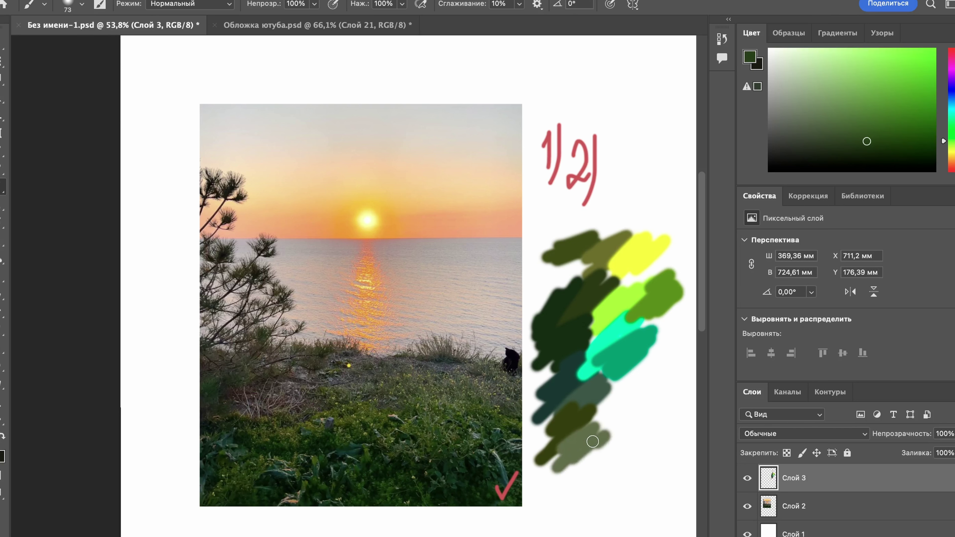
{"action": "mouse_move", "coordinate": [593, 441]}
{"action": "left_mouse_down"}
{"action": "mouse_move", "coordinate": [576, 456]}
{"action": "mouse_move", "coordinate": [590, 464]}
{"action": "mouse_move", "coordinate": [566, 485]}
{"action": "left_mouse_up"}
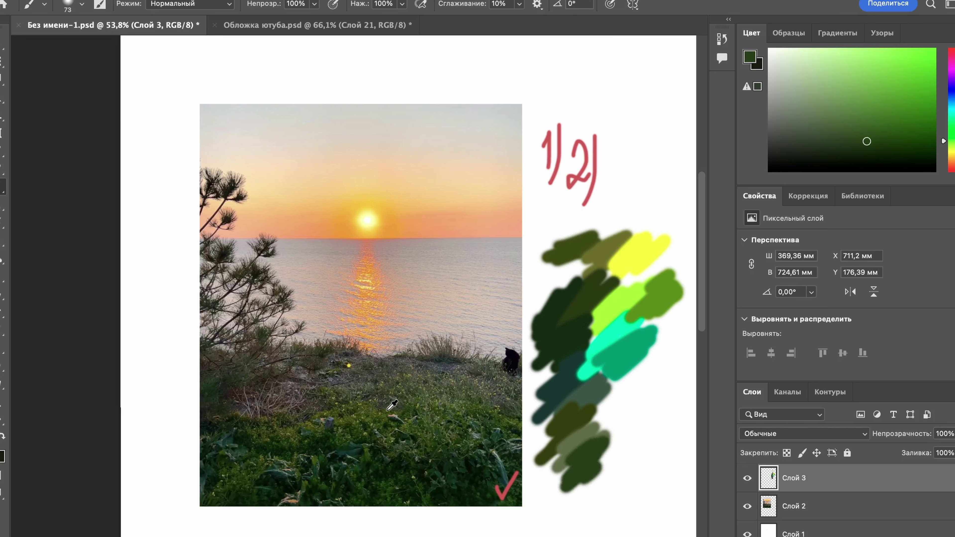
- Sample a very dark olive and a cool dark green from the grass and paint them at the bottom of the swatch column
{"action": "left_click", "coordinate": [377, 421], "text": "alt"}
{"action": "left_click_drag", "start_coordinate": [591, 477], "coordinate": [575, 501]}
{"action": "left_click", "coordinate": [463, 466], "text": "alt"}
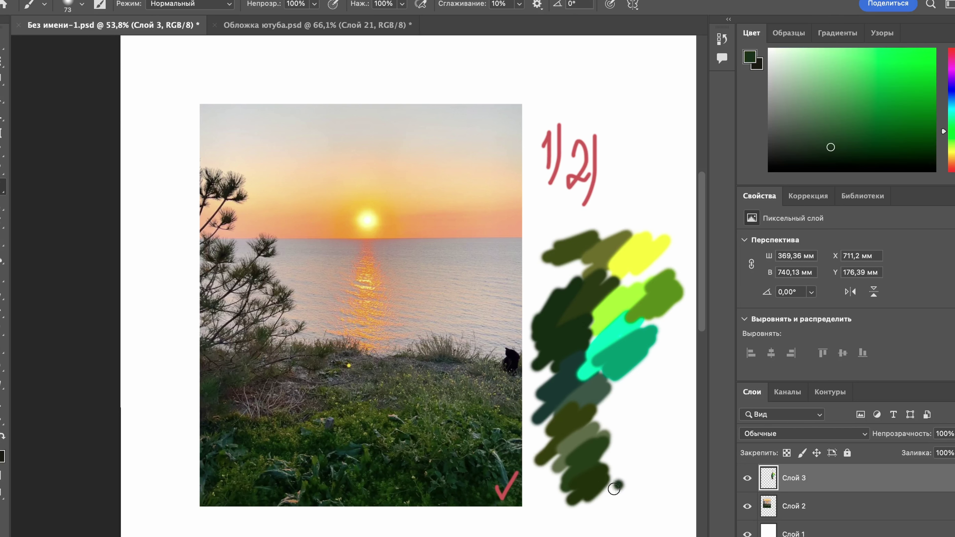
{"action": "left_click_drag", "start_coordinate": [632, 475], "coordinate": [574, 523]}
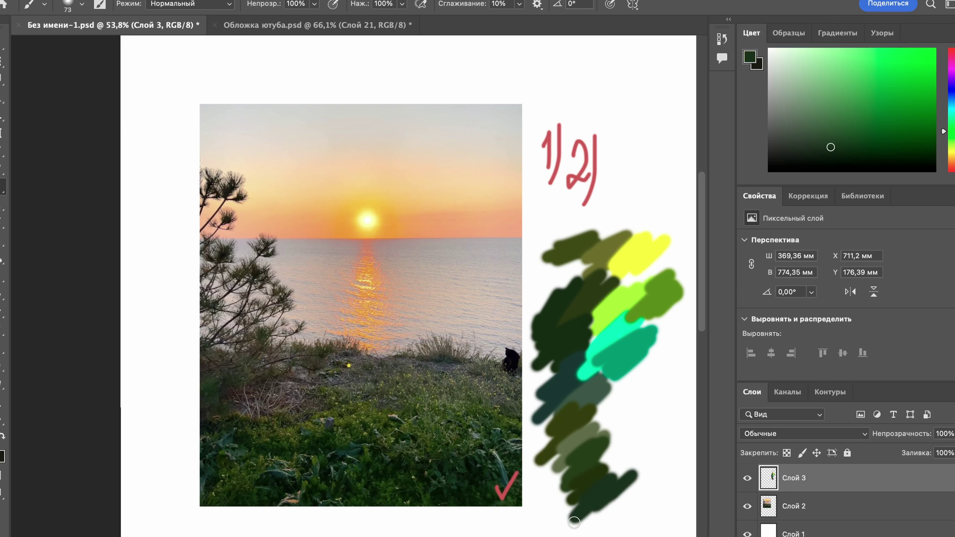
- Paint a dark teal swatch and a warm dark green swatch sampled from the lower grass beside the lowest swatches
{"action": "left_click", "coordinate": [508, 471], "text": "alt"}
{"action": "mouse_move", "coordinate": [606, 439]}
{"action": "left_mouse_down"}
{"action": "mouse_move", "coordinate": [632, 419]}
{"action": "mouse_move", "coordinate": [624, 433]}
{"action": "mouse_move", "coordinate": [644, 426]}
{"action": "mouse_move", "coordinate": [610, 485]}
{"action": "left_mouse_up"}
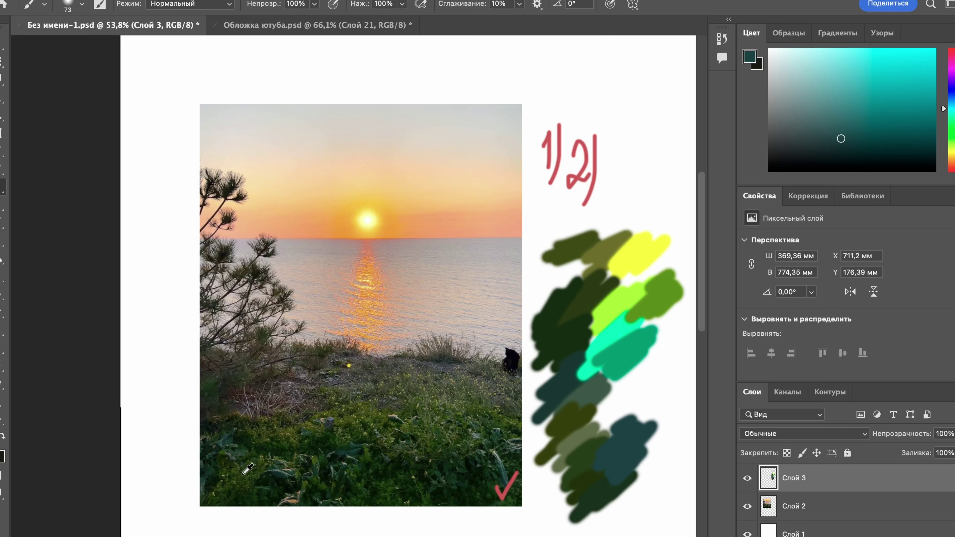
{"action": "left_click", "coordinate": [250, 467], "text": "alt"}
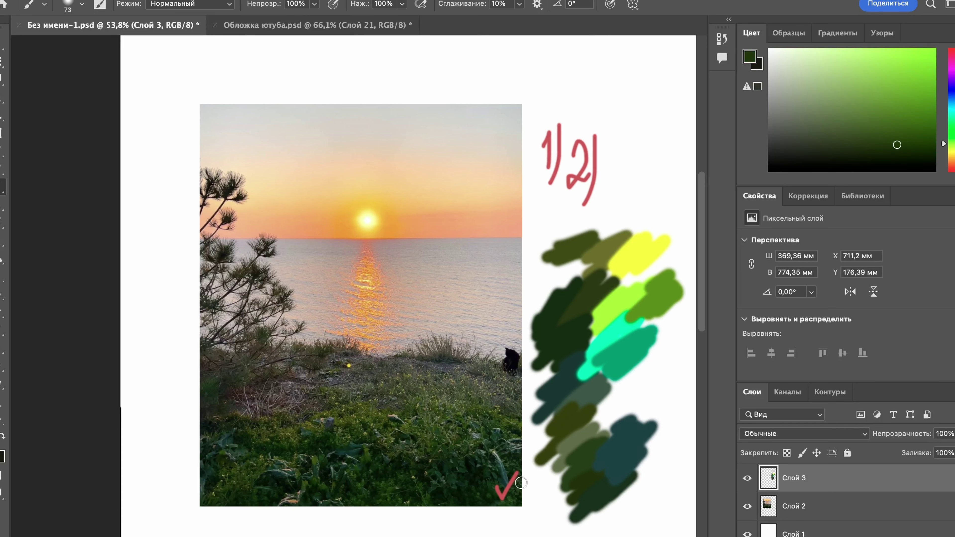
{"action": "mouse_move", "coordinate": [549, 500]}
{"action": "left_mouse_down"}
{"action": "mouse_move", "coordinate": [534, 506]}
{"action": "mouse_move", "coordinate": [561, 495]}
{"action": "mouse_move", "coordinate": [544, 527]}
{"action": "left_mouse_up"}
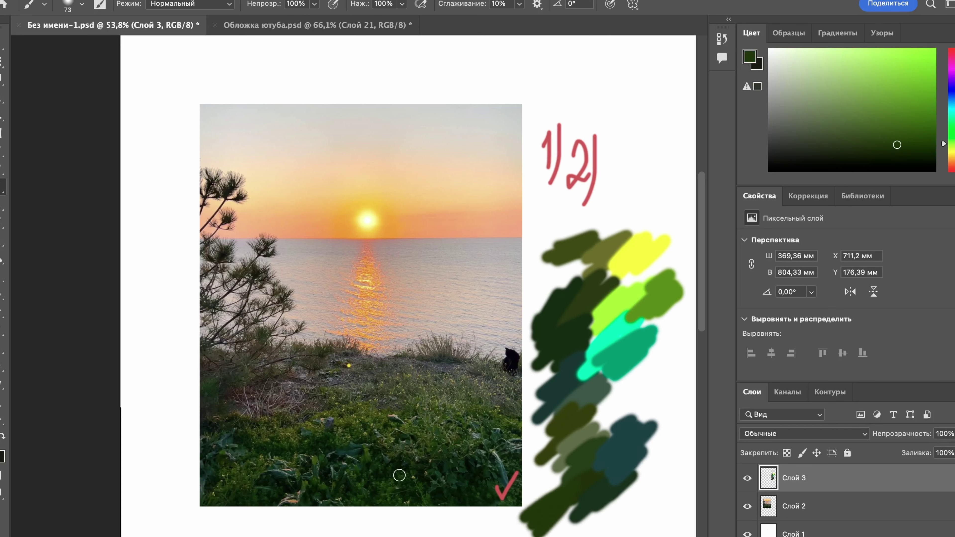
- Paint a muted olive swatch sampled from the grass at the top of the green column and a more saturated olive green one beside it
{"action": "left_click", "coordinate": [374, 407], "text": "alt"}
{"action": "mouse_move", "coordinate": [593, 227]}
{"action": "left_mouse_down"}
{"action": "mouse_move", "coordinate": [561, 233]}
{"action": "mouse_move", "coordinate": [564, 209]}
{"action": "mouse_move", "coordinate": [547, 219]}
{"action": "left_mouse_up"}
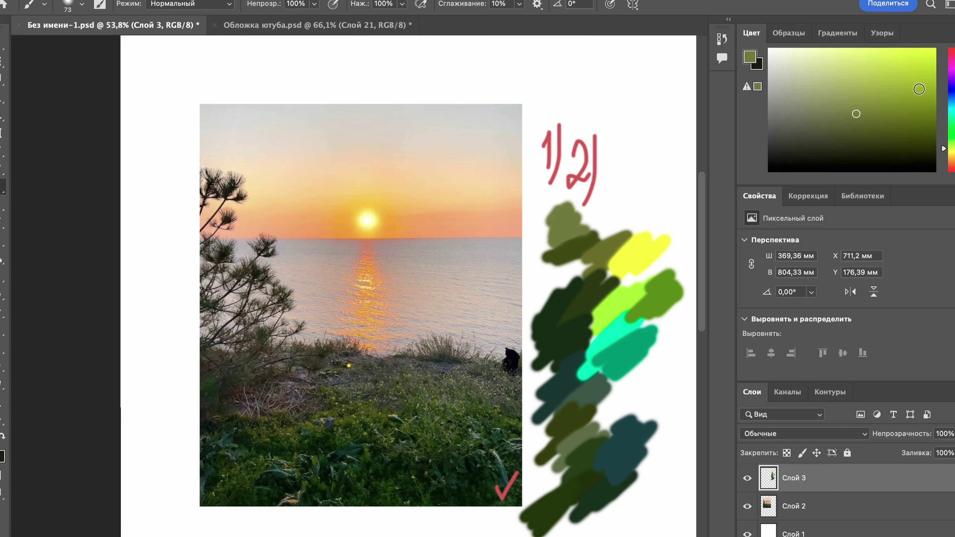
{"action": "mouse_move", "coordinate": [840, 106]}
{"action": "left_mouse_down"}
{"action": "mouse_move", "coordinate": [828, 135]}
{"action": "mouse_move", "coordinate": [836, 145]}
{"action": "mouse_move", "coordinate": [860, 107]}
{"action": "left_mouse_up"}
{"action": "left_click", "coordinate": [932, 117]}
{"action": "mouse_move", "coordinate": [615, 208]}
{"action": "left_mouse_down"}
{"action": "mouse_move", "coordinate": [598, 226]}
{"action": "mouse_move", "coordinate": [602, 239]}
{"action": "left_mouse_up"}
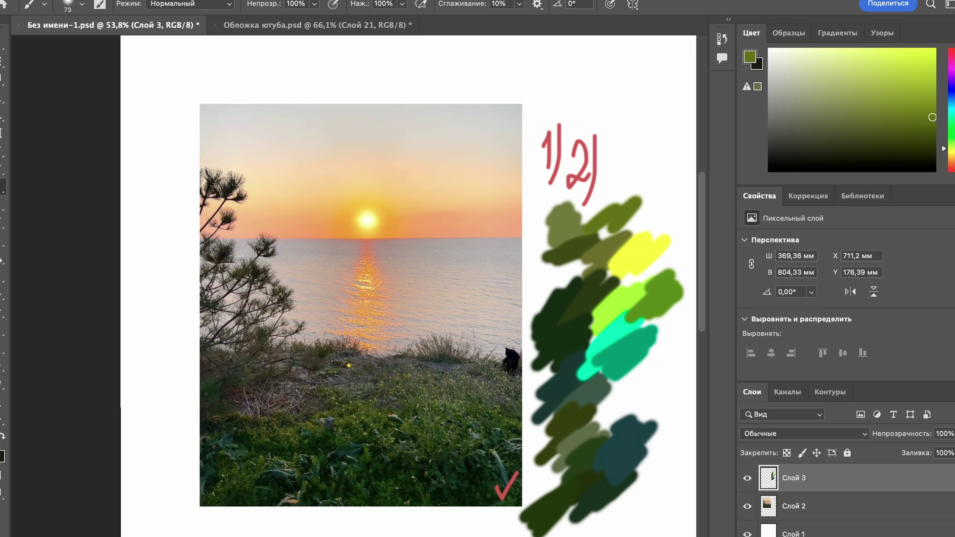
- Sample tones across the grass and paint a saturated green swatch, based on a dark green sample's hue, below the teal ones
{"action": "left_click_drag", "start_coordinate": [272, 426], "coordinate": [327, 422]}
{"action": "left_click", "coordinate": [344, 427]}
{"action": "mouse_move", "coordinate": [389, 532]}
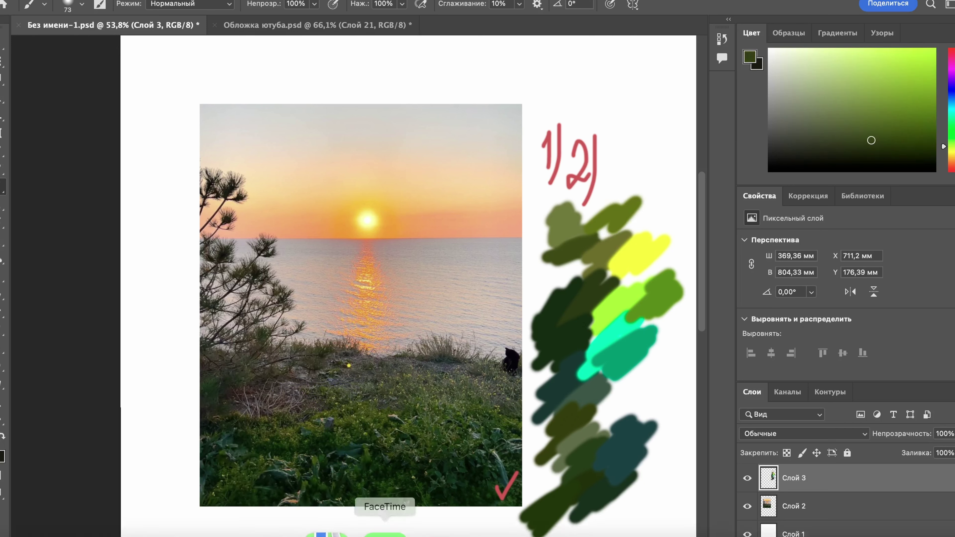
{"action": "mouse_move", "coordinate": [358, 429]}
{"action": "left_mouse_down"}
{"action": "mouse_move", "coordinate": [357, 395]}
{"action": "mouse_move", "coordinate": [374, 416]}
{"action": "mouse_move", "coordinate": [381, 406]}
{"action": "mouse_move", "coordinate": [400, 424]}
{"action": "mouse_move", "coordinate": [457, 423]}
{"action": "left_mouse_up"}
{"action": "mouse_move", "coordinate": [442, 430]}
{"action": "left_mouse_down"}
{"action": "mouse_move", "coordinate": [403, 438]}
{"action": "mouse_move", "coordinate": [443, 432]}
{"action": "mouse_move", "coordinate": [451, 444]}
{"action": "mouse_move", "coordinate": [416, 441]}
{"action": "left_mouse_up"}
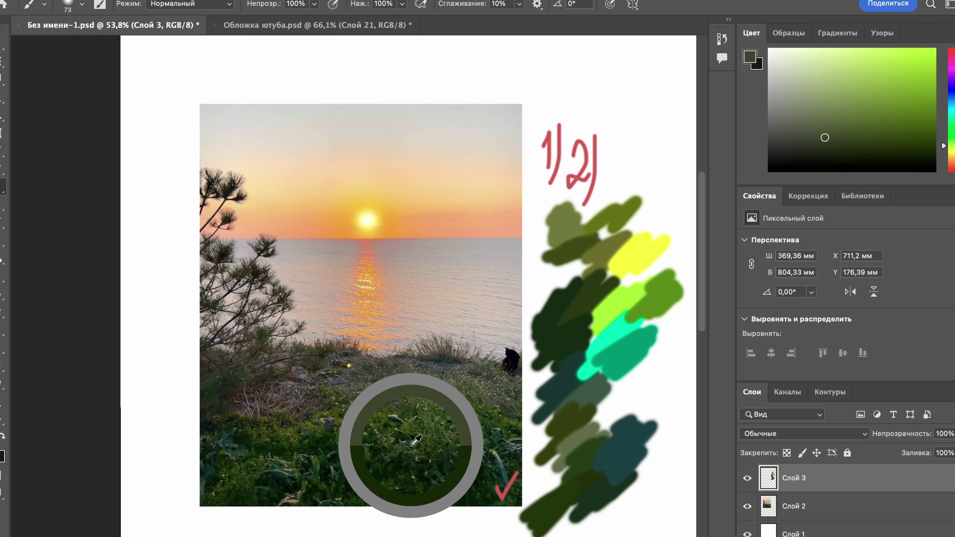
{"action": "mouse_move", "coordinate": [416, 441]}
{"action": "left_mouse_down"}
{"action": "mouse_move", "coordinate": [366, 500]}
{"action": "mouse_move", "coordinate": [333, 462]}
{"action": "mouse_move", "coordinate": [319, 461]}
{"action": "mouse_move", "coordinate": [339, 465]}
{"action": "left_mouse_up"}
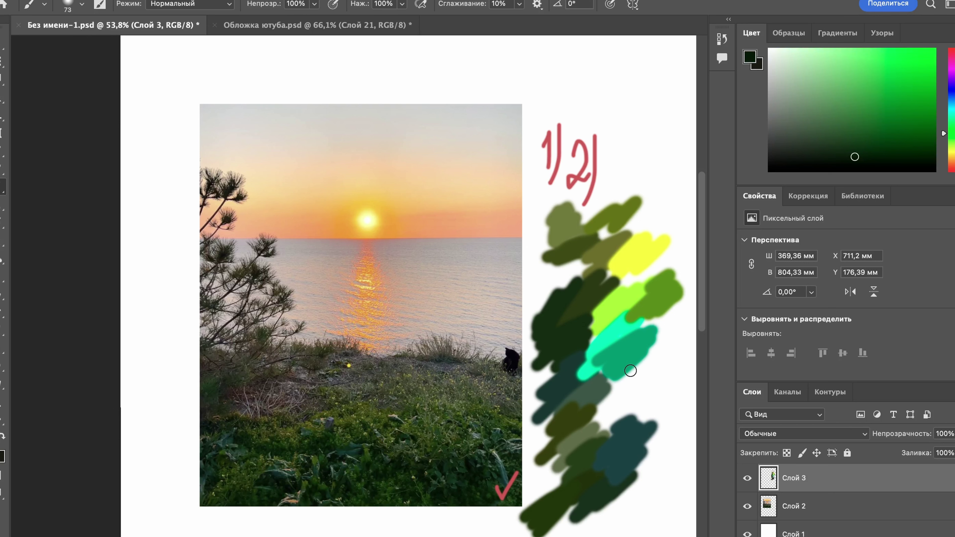
{"action": "mouse_move", "coordinate": [902, 131]}
{"action": "left_mouse_down"}
{"action": "mouse_move", "coordinate": [950, 94]}
{"action": "mouse_move", "coordinate": [953, 108]}
{"action": "left_mouse_up"}
{"action": "mouse_move", "coordinate": [635, 381]}
{"action": "left_mouse_down"}
{"action": "mouse_move", "coordinate": [604, 409]}
{"action": "mouse_move", "coordinate": [617, 412]}
{"action": "mouse_move", "coordinate": [610, 436]}
{"action": "left_mouse_up"}
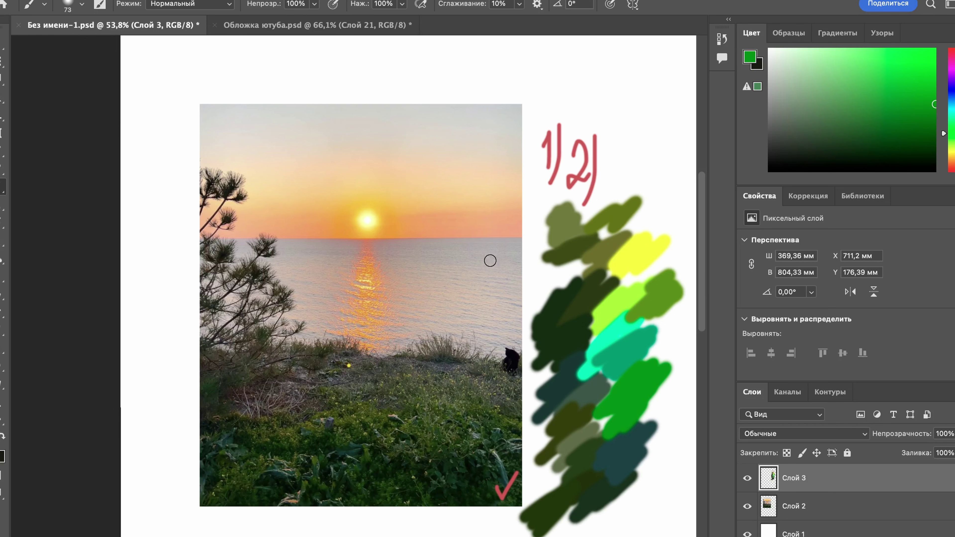
- Paint beige, lilac-grey and pale pink swatches sampled from the sea above the green ones
{"action": "left_click", "coordinate": [451, 308], "text": "alt"}
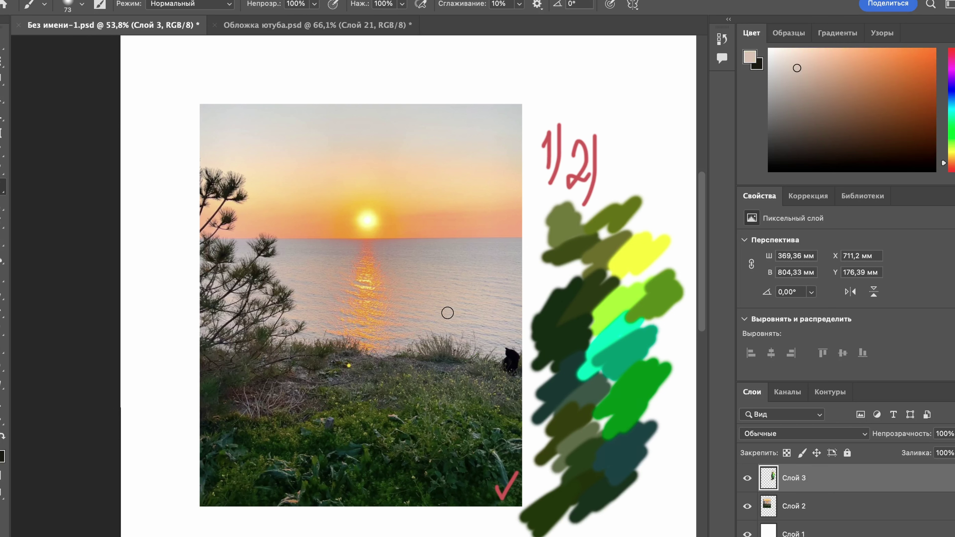
{"action": "mouse_move", "coordinate": [581, 112]}
{"action": "left_mouse_down"}
{"action": "mouse_move", "coordinate": [640, 74]}
{"action": "mouse_move", "coordinate": [603, 134]}
{"action": "mouse_move", "coordinate": [642, 120]}
{"action": "mouse_move", "coordinate": [617, 186]}
{"action": "left_mouse_up"}
{"action": "left_click", "coordinate": [494, 249], "text": "alt"}
{"action": "left_click", "coordinate": [512, 309], "text": "alt"}
- Add two darker greyish mauve swatches sampled from the sea along the horizon next to the beige one
{"action": "left_click", "coordinate": [453, 240], "text": "alt"}
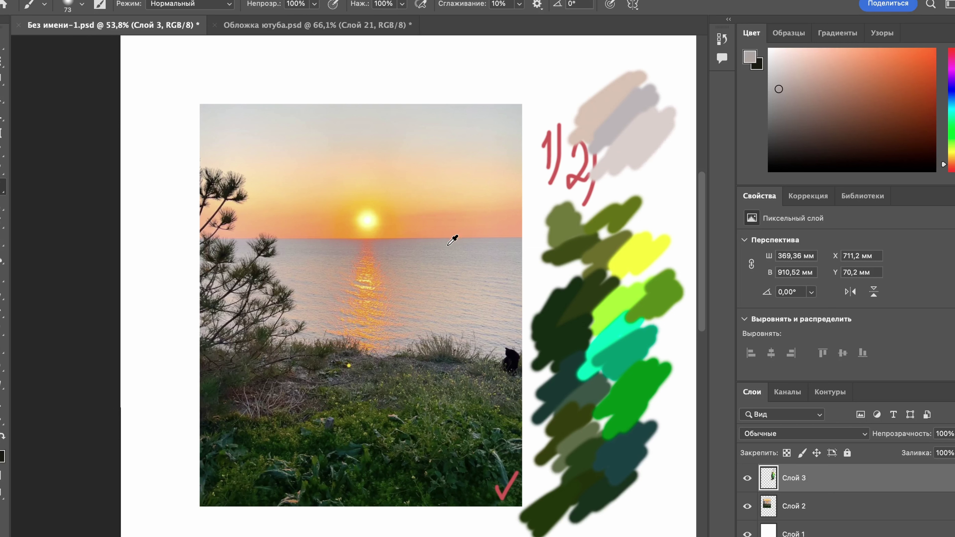
{"action": "mouse_move", "coordinate": [602, 80]}
{"action": "left_mouse_down"}
{"action": "mouse_move", "coordinate": [636, 54]}
{"action": "mouse_move", "coordinate": [565, 88]}
{"action": "left_mouse_up"}
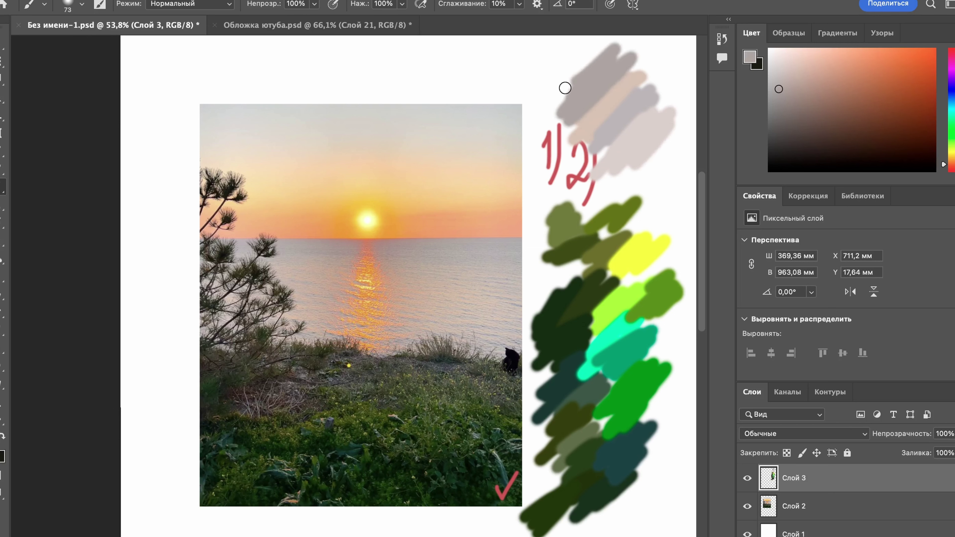
{"action": "left_click", "coordinate": [423, 241], "text": "alt"}
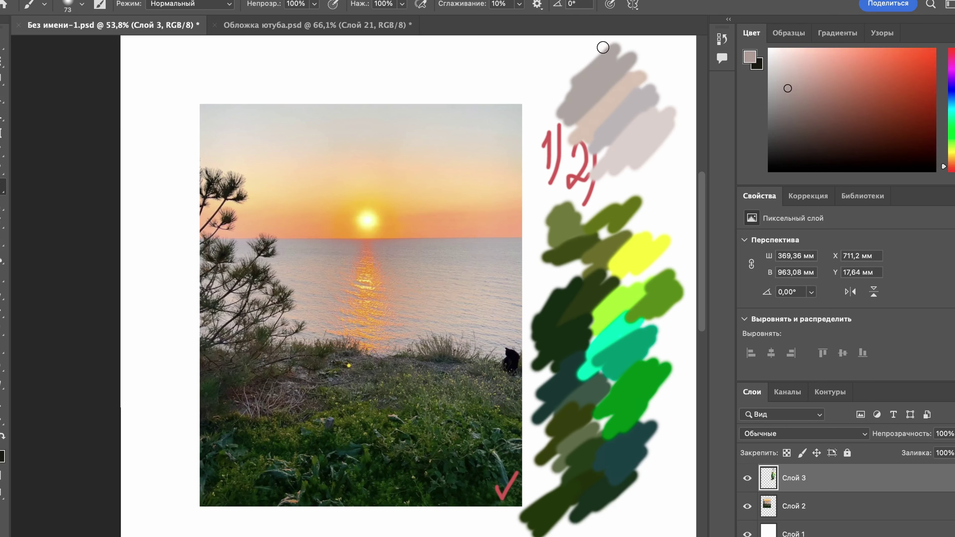
{"action": "mouse_move", "coordinate": [603, 45]}
{"action": "left_mouse_down"}
{"action": "mouse_move", "coordinate": [571, 77]}
{"action": "mouse_move", "coordinate": [598, 57]}
{"action": "mouse_move", "coordinate": [561, 68]}
{"action": "left_mouse_up"}
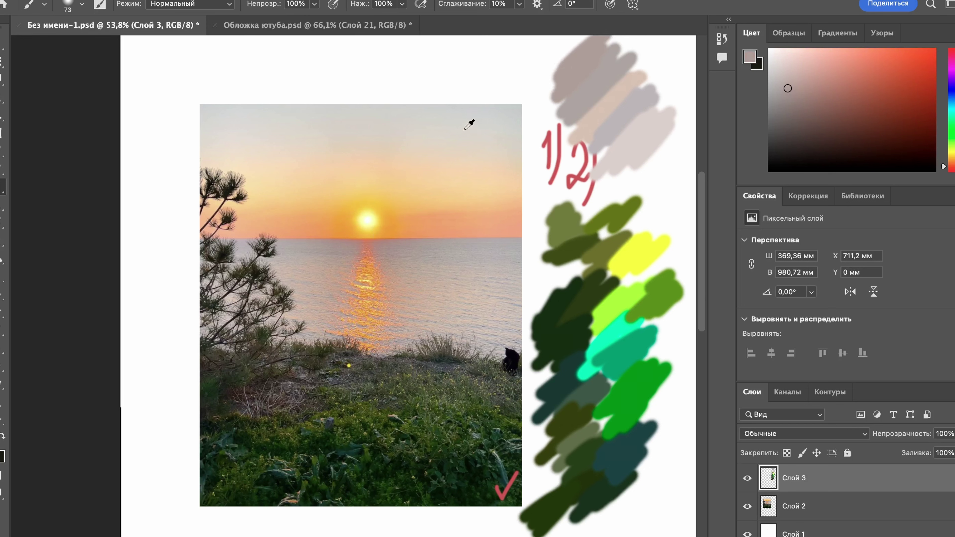
- Paint light grey swatches sampled from both upper corners of the sky at either end of the sea swatches
{"action": "left_click", "coordinate": [496, 100], "text": "alt"}
{"action": "mouse_move", "coordinate": [542, 62]}
{"action": "left_mouse_down"}
{"action": "mouse_move", "coordinate": [552, 47]}
{"action": "mouse_move", "coordinate": [527, 85]}
{"action": "mouse_move", "coordinate": [548, 71]}
{"action": "left_mouse_up"}
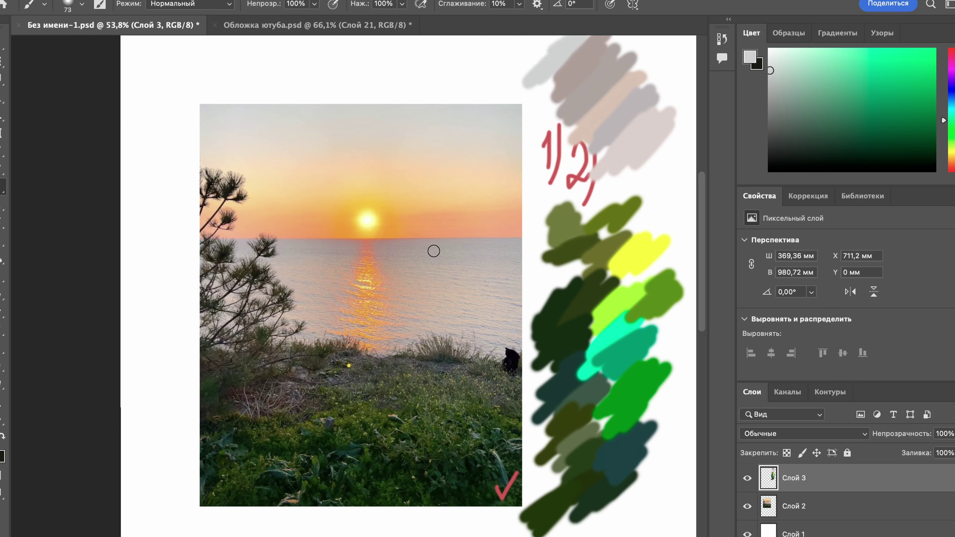
{"action": "left_click", "coordinate": [239, 124], "text": "alt"}
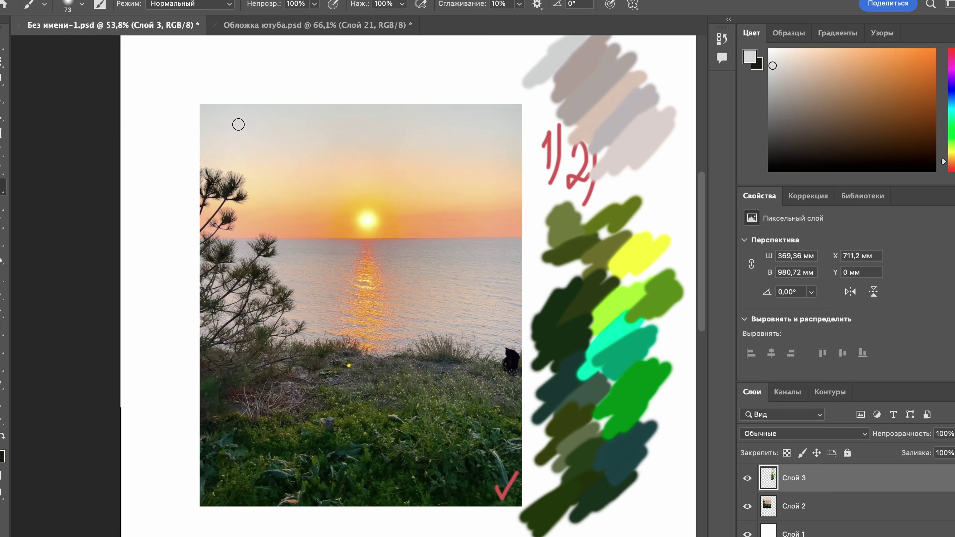
{"action": "mouse_move", "coordinate": [650, 155]}
{"action": "left_mouse_down"}
{"action": "mouse_move", "coordinate": [603, 201]}
{"action": "mouse_move", "coordinate": [639, 159]}
{"action": "mouse_move", "coordinate": [644, 188]}
{"action": "left_mouse_up"}
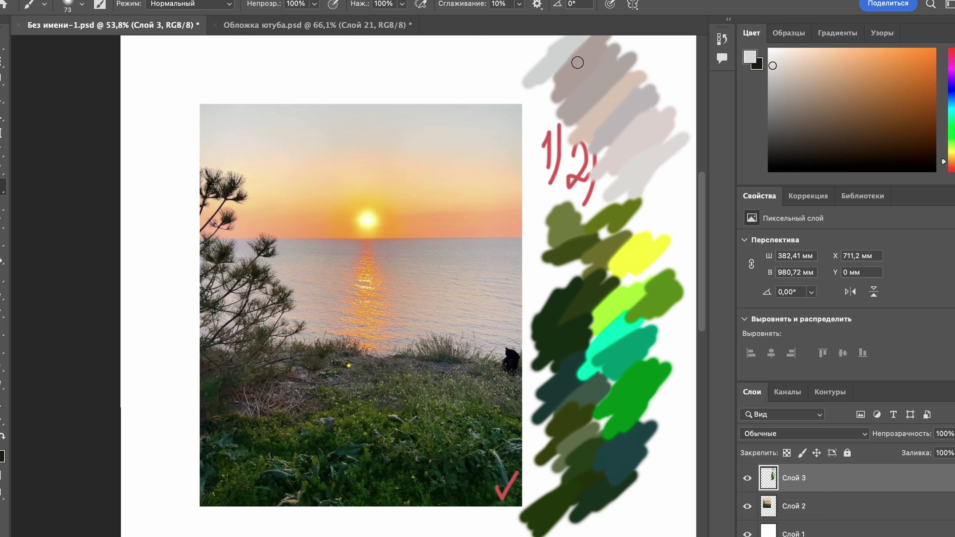
- Add orange, yellow and coral swatches sampled from the glow around the sun and its reflection beside the sea swatches
{"action": "left_click", "coordinate": [405, 227], "text": "alt"}
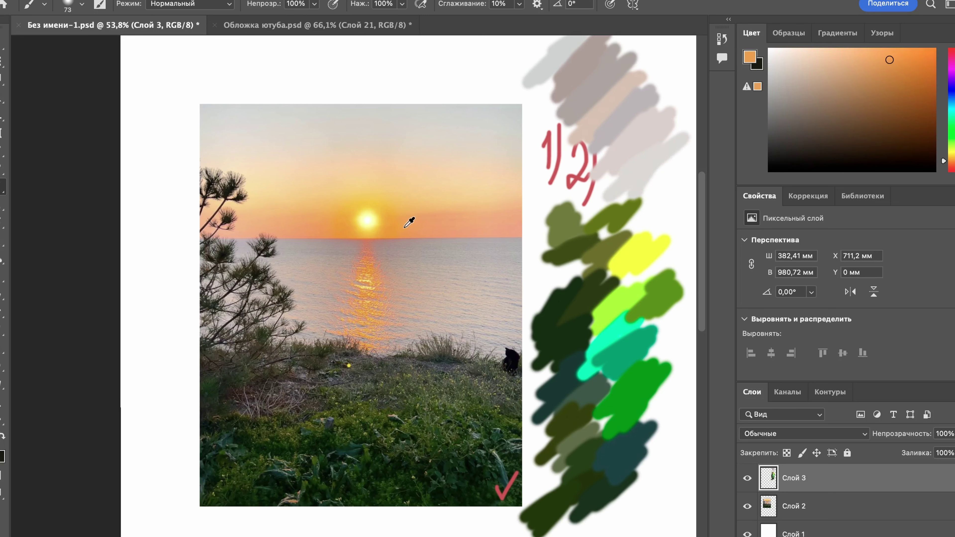
{"action": "mouse_move", "coordinate": [620, 79]}
{"action": "left_mouse_down"}
{"action": "mouse_move", "coordinate": [653, 48]}
{"action": "mouse_move", "coordinate": [639, 87]}
{"action": "mouse_move", "coordinate": [678, 64]}
{"action": "mouse_move", "coordinate": [643, 81]}
{"action": "mouse_move", "coordinate": [669, 74]}
{"action": "mouse_move", "coordinate": [662, 101]}
{"action": "mouse_move", "coordinate": [689, 90]}
{"action": "mouse_move", "coordinate": [663, 123]}
{"action": "left_mouse_up"}
{"action": "left_click", "coordinate": [337, 226], "text": "alt"}
{"action": "left_click", "coordinate": [374, 224], "text": "alt"}
{"action": "left_click", "coordinate": [367, 249], "text": "alt"}
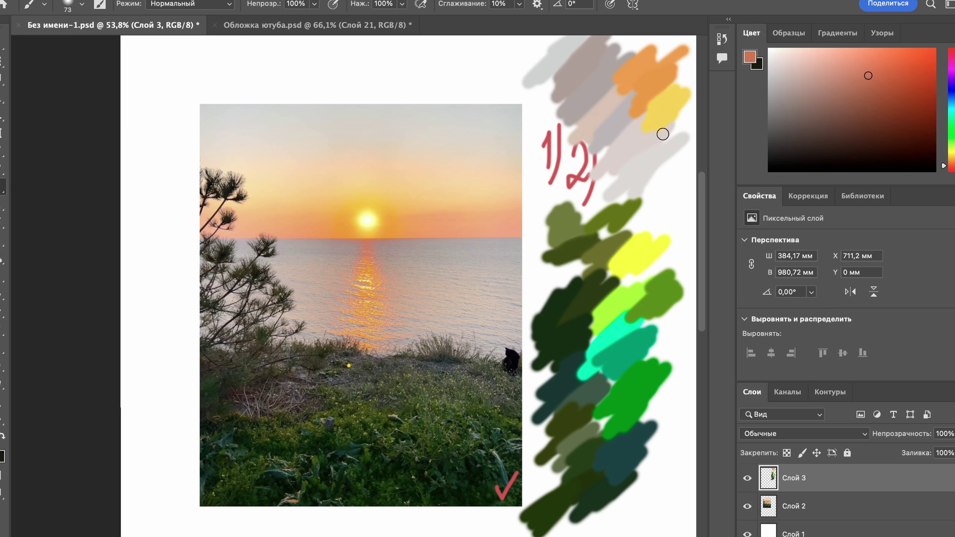
{"action": "mouse_move", "coordinate": [661, 132]}
{"action": "left_mouse_down"}
{"action": "mouse_move", "coordinate": [678, 123]}
{"action": "mouse_move", "coordinate": [625, 202]}
{"action": "left_mouse_up"}
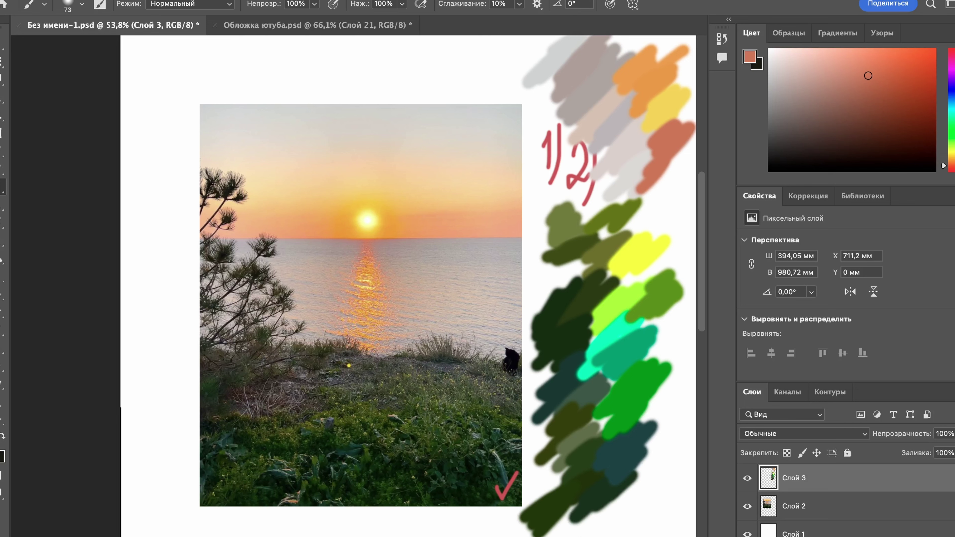
- Sample a light olive from the grass and dab small spots of it over the dark green swatches
{"action": "left_click", "coordinate": [366, 433], "text": "alt"}
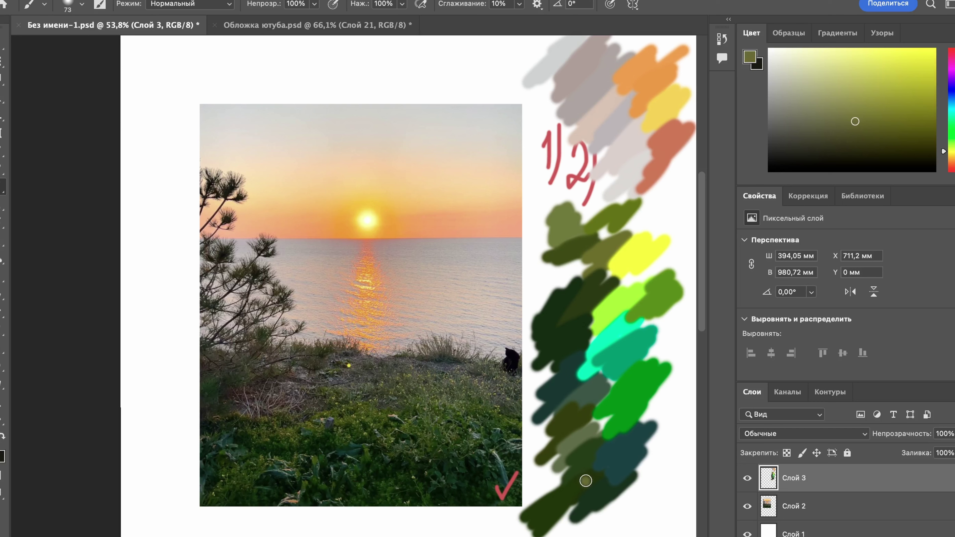
{"action": "left_click", "coordinate": [354, 417], "text": "alt"}
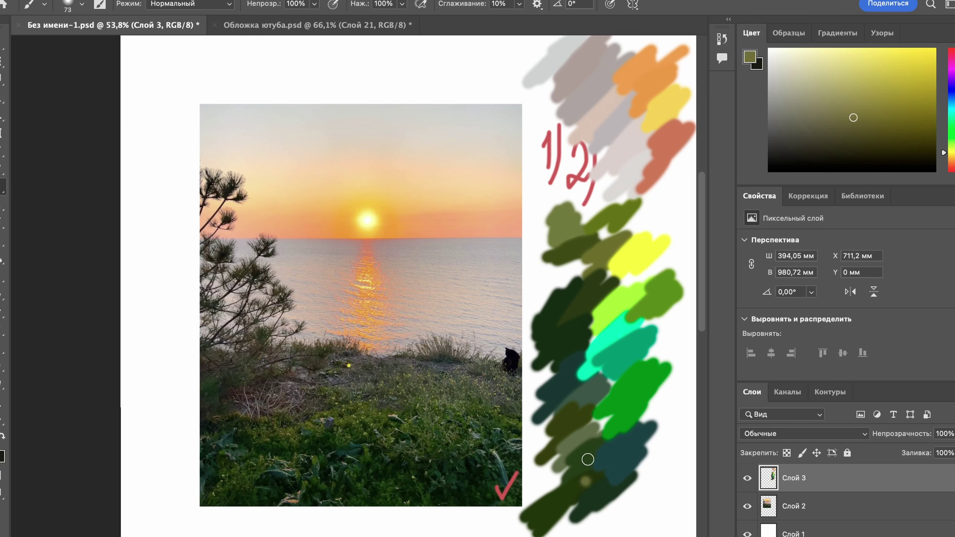
{"action": "left_click", "coordinate": [585, 481]}
{"action": "left_click", "coordinate": [569, 491]}
{"action": "left_click", "coordinate": [565, 402]}
{"action": "left_click", "coordinate": [569, 348]}
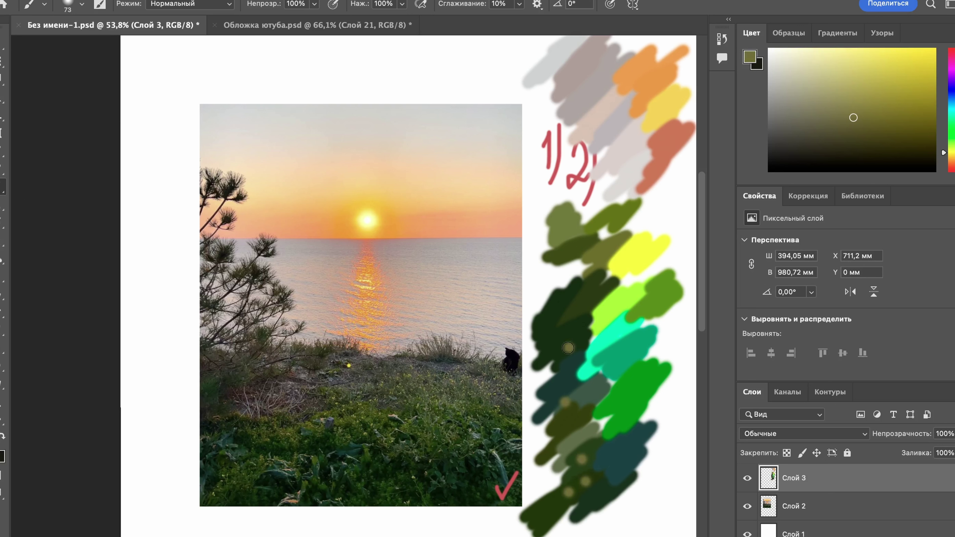
{"action": "left_click", "coordinate": [556, 336]}
{"action": "left_click", "coordinate": [575, 318]}
- Paint a large olive swatch over the photo's upper left corner and a saturated yellow one of the same hue beside the pine
{"action": "mouse_move", "coordinate": [196, 102]}
{"action": "left_mouse_down"}
{"action": "mouse_move", "coordinate": [143, 139]}
{"action": "mouse_move", "coordinate": [162, 79]}
{"action": "mouse_move", "coordinate": [196, 78]}
{"action": "mouse_move", "coordinate": [158, 165]}
{"action": "mouse_move", "coordinate": [175, 100]}
{"action": "left_mouse_up"}
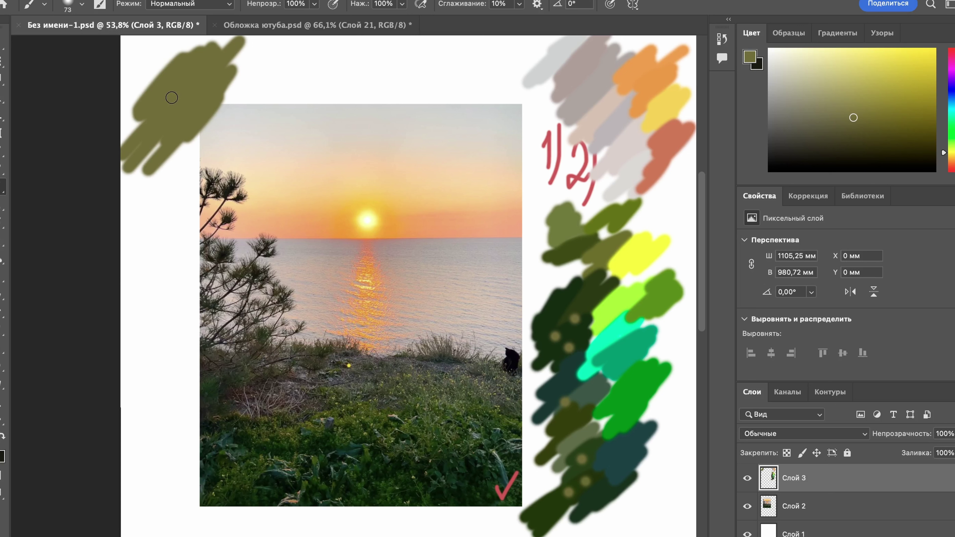
{"action": "left_click", "coordinate": [926, 70]}
{"action": "mouse_move", "coordinate": [152, 261]}
{"action": "left_mouse_down"}
{"action": "mouse_move", "coordinate": [173, 232]}
{"action": "mouse_move", "coordinate": [166, 285]}
{"action": "left_mouse_up"}
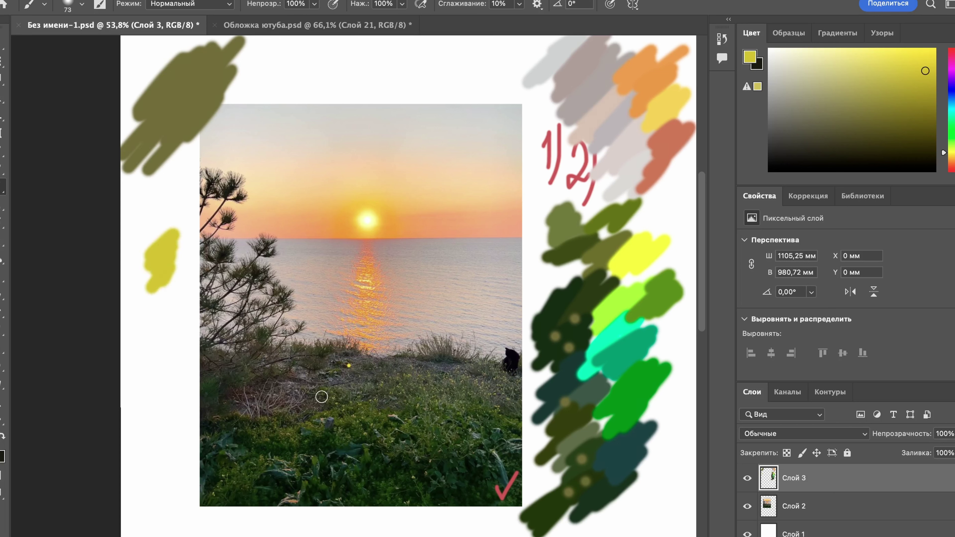
- Dab three spots of the saturated yellow onto the dark grass in the photo
{"action": "left_click", "coordinate": [362, 434]}
{"action": "left_click", "coordinate": [303, 456]}
{"action": "left_click", "coordinate": [455, 422]}
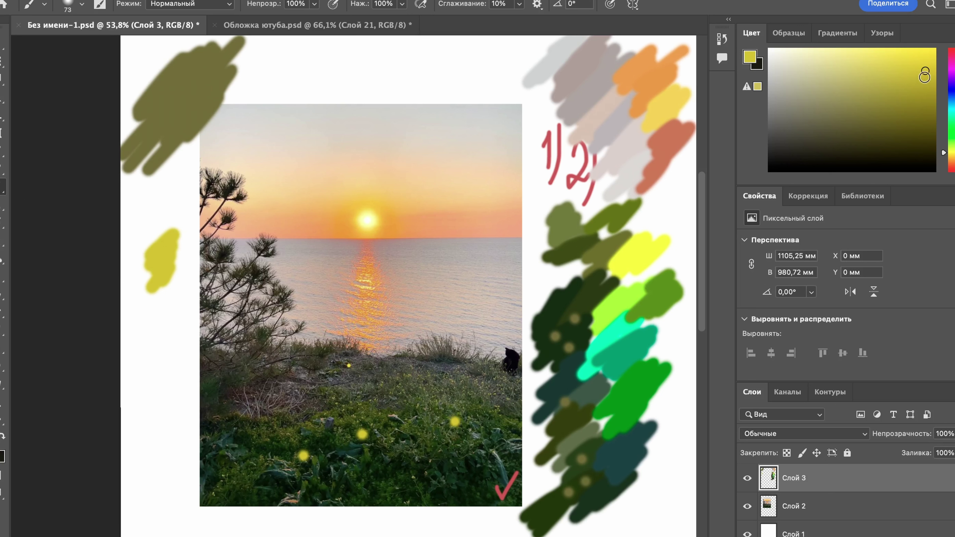
- Add two spots of brighter lemon yellow and one of darker mustard yellow among the dots on the grass
{"action": "left_click", "coordinate": [925, 80]}
{"action": "left_click_drag", "start_coordinate": [925, 79], "coordinate": [949, 34]}
{"action": "left_click", "coordinate": [394, 412]}
{"action": "left_click", "coordinate": [399, 442]}
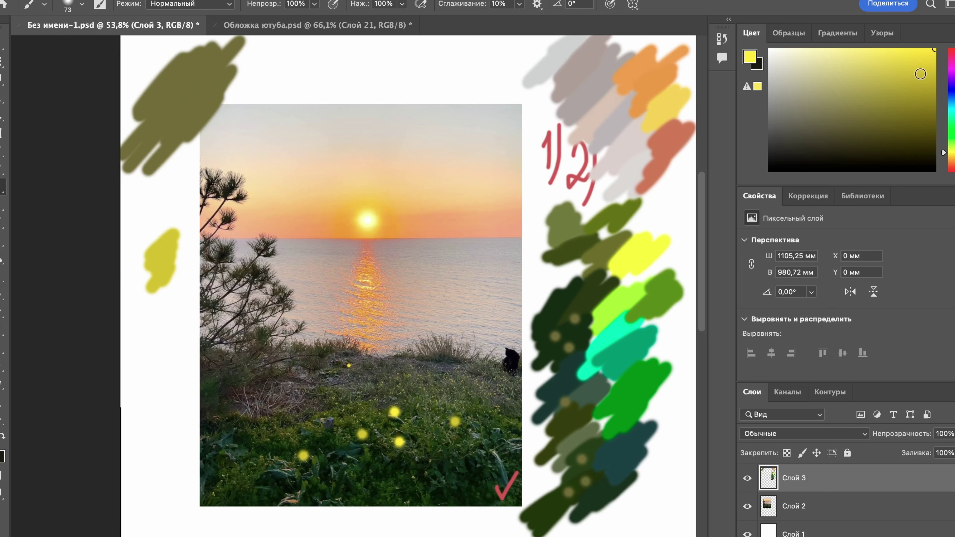
{"action": "left_click_drag", "start_coordinate": [937, 52], "coordinate": [928, 80]}
{"action": "left_click", "coordinate": [437, 425]}
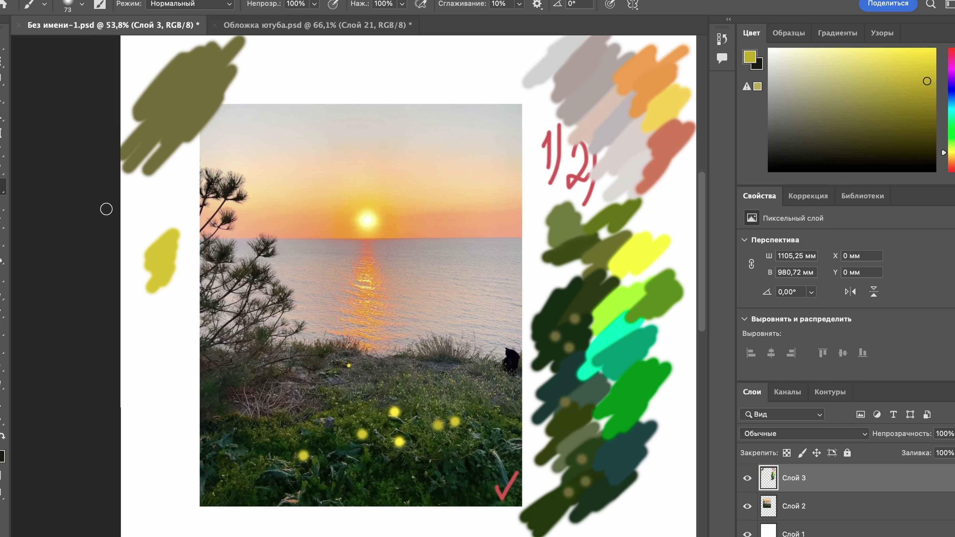
- Sample the large olive swatch and dab one large and two small olive spots onto the grass
{"action": "left_click", "coordinate": [181, 77], "text": "alt"}
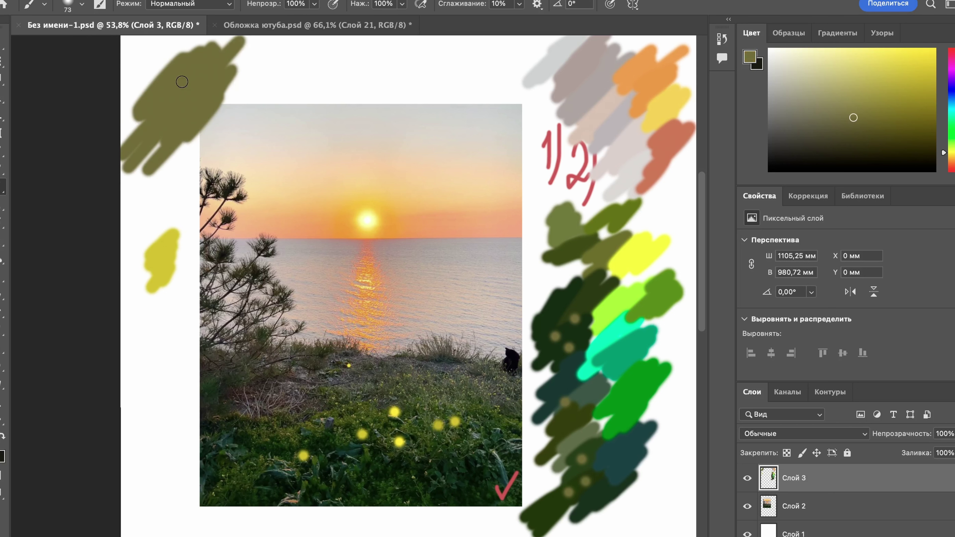
{"action": "left_click", "coordinate": [346, 410]}
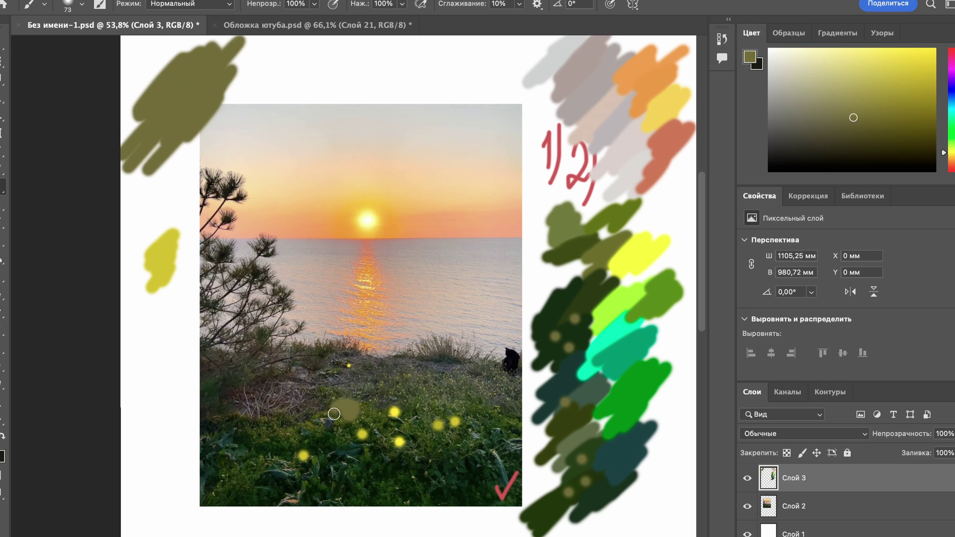
{"action": "left_click", "coordinate": [366, 470]}
{"action": "left_click", "coordinate": [398, 473]}
- Dab olive spots onto the saturated green and teal swatches and onto the grass at the photo's lower left
{"action": "left_click", "coordinate": [632, 389]}
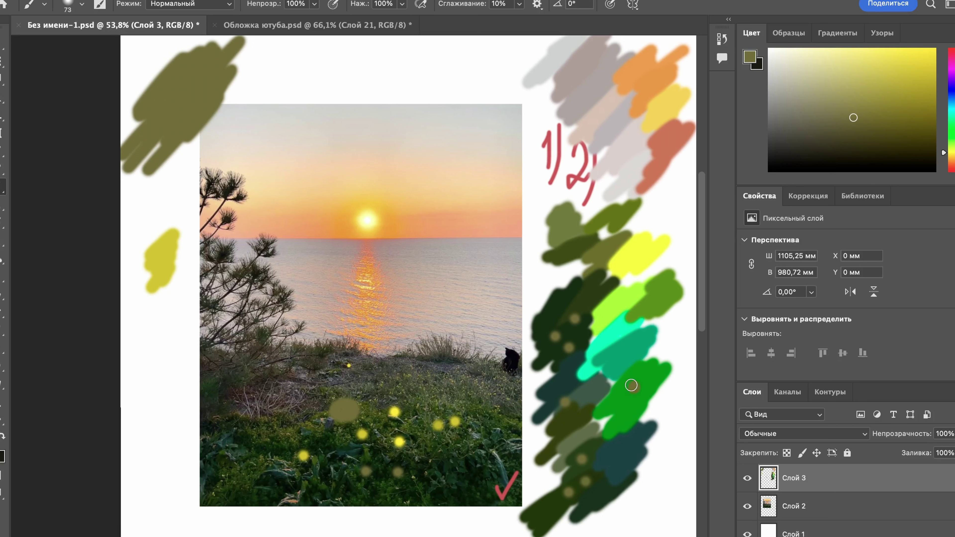
{"action": "left_click", "coordinate": [621, 340]}
{"action": "left_click", "coordinate": [644, 315]}
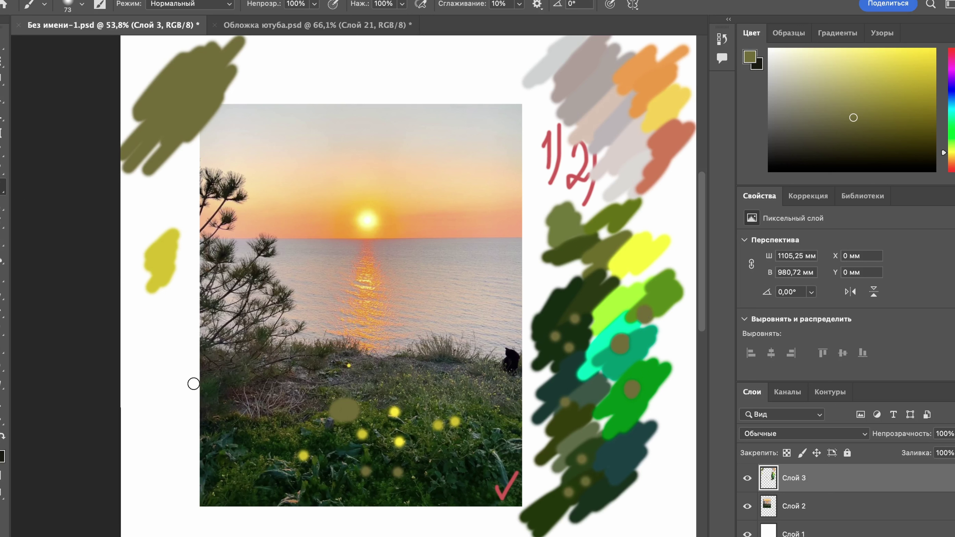
{"action": "left_click", "coordinate": [222, 450]}
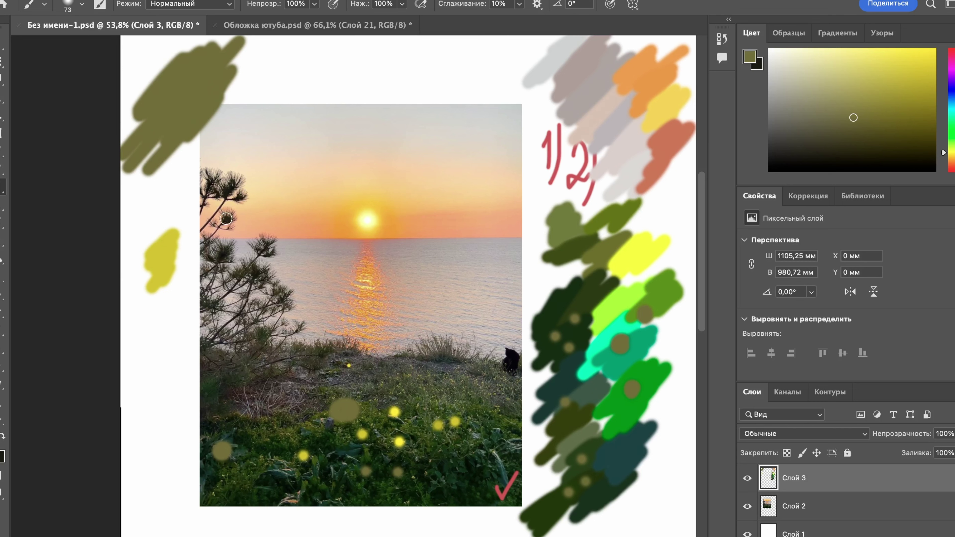
- Sample the pine's upper and lower branches to examine the tones of its needles against the sky and sea
{"action": "left_click", "coordinate": [228, 211], "text": "alt"}
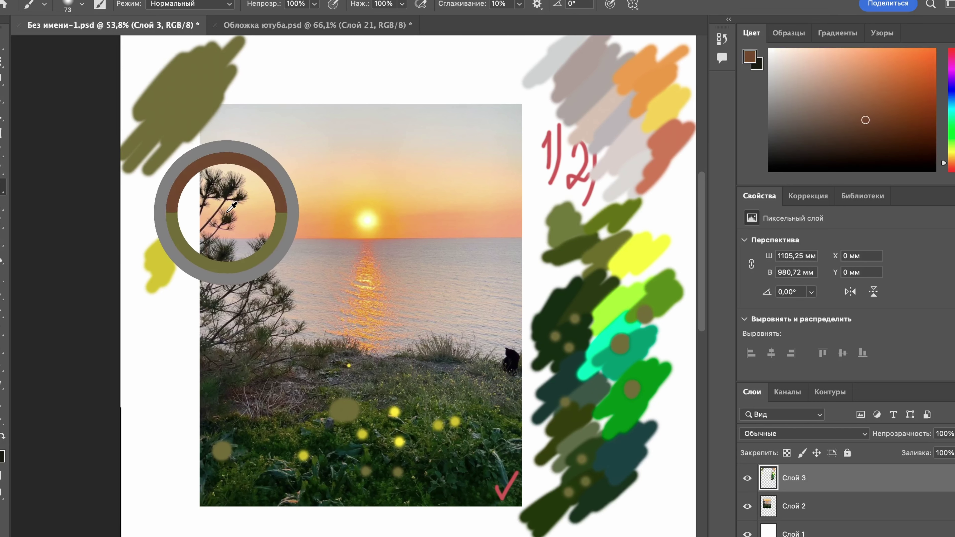
{"action": "left_click_drag", "start_coordinate": [227, 212], "coordinate": [232, 219]}
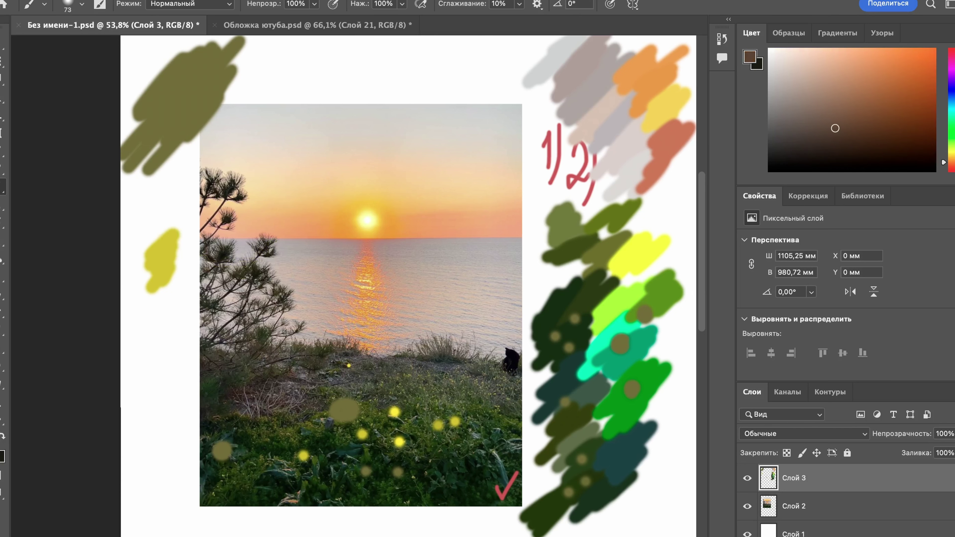
{"action": "left_click", "coordinate": [221, 174], "text": "alt"}
{"action": "left_click_drag", "start_coordinate": [220, 175], "coordinate": [218, 174]}
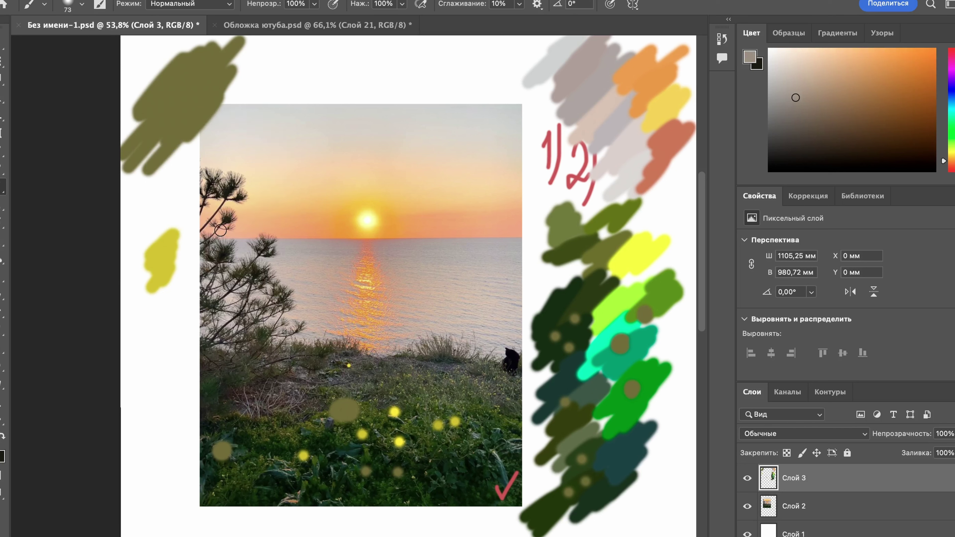
{"action": "left_click_drag", "start_coordinate": [284, 289], "coordinate": [287, 282]}
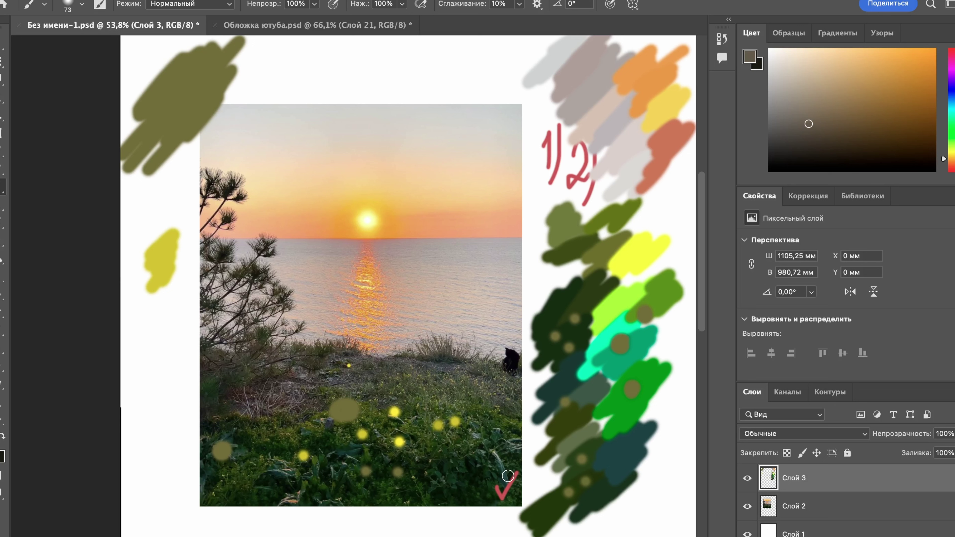
- Paint near-black green and very dark green swatches sampled from the shaded grass over the column of green swatches
{"action": "left_click", "coordinate": [441, 492], "text": "alt"}
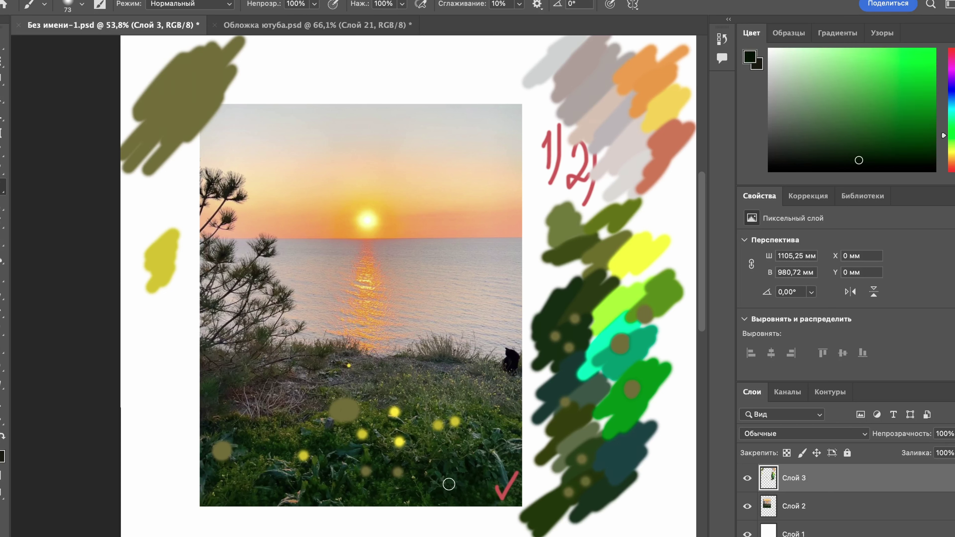
{"action": "mouse_move", "coordinate": [585, 275]}
{"action": "left_mouse_down"}
{"action": "mouse_move", "coordinate": [549, 303]}
{"action": "mouse_move", "coordinate": [579, 253]}
{"action": "mouse_move", "coordinate": [577, 239]}
{"action": "mouse_move", "coordinate": [561, 247]}
{"action": "left_mouse_up"}
{"action": "left_click", "coordinate": [325, 442], "text": "alt"}
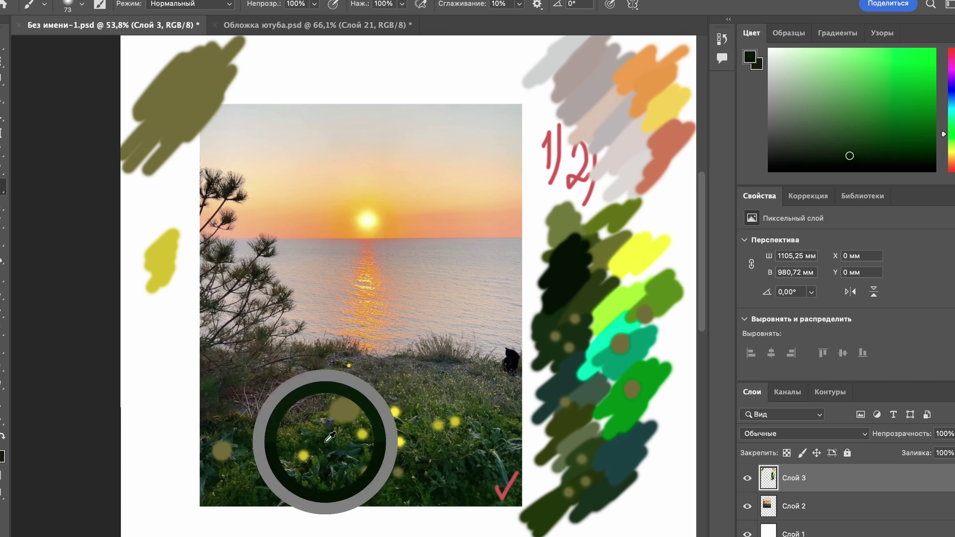
{"action": "mouse_move", "coordinate": [612, 334]}
{"action": "left_mouse_down"}
{"action": "mouse_move", "coordinate": [609, 371]}
{"action": "mouse_move", "coordinate": [589, 390]}
{"action": "mouse_move", "coordinate": [569, 388]}
{"action": "mouse_move", "coordinate": [599, 293]}
{"action": "mouse_move", "coordinate": [614, 396]}
{"action": "mouse_move", "coordinate": [602, 466]}
{"action": "mouse_move", "coordinate": [601, 384]}
{"action": "mouse_move", "coordinate": [621, 444]}
{"action": "mouse_move", "coordinate": [610, 407]}
{"action": "mouse_move", "coordinate": [616, 432]}
{"action": "mouse_move", "coordinate": [619, 356]}
{"action": "left_mouse_up"}
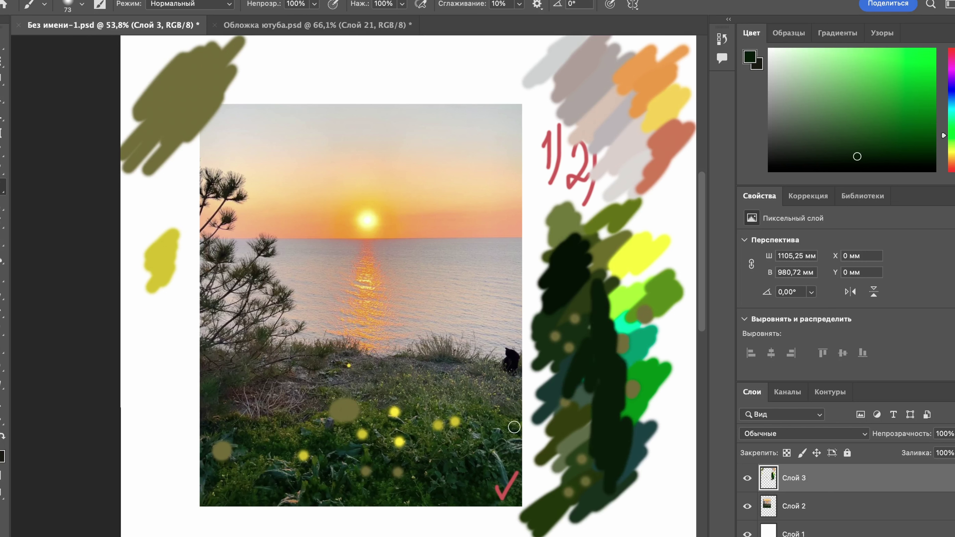